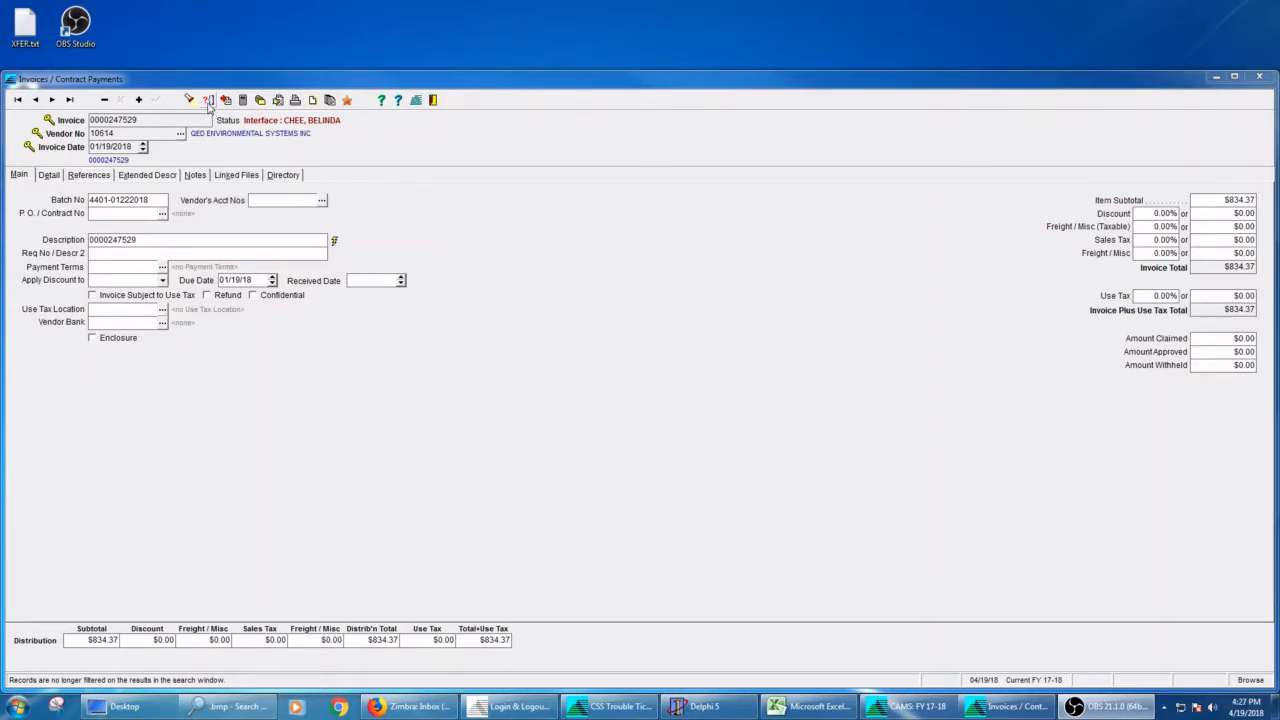
Step: Open the invoice search window and select the Vendor Name field of the Invoices table
left_click(208, 101)
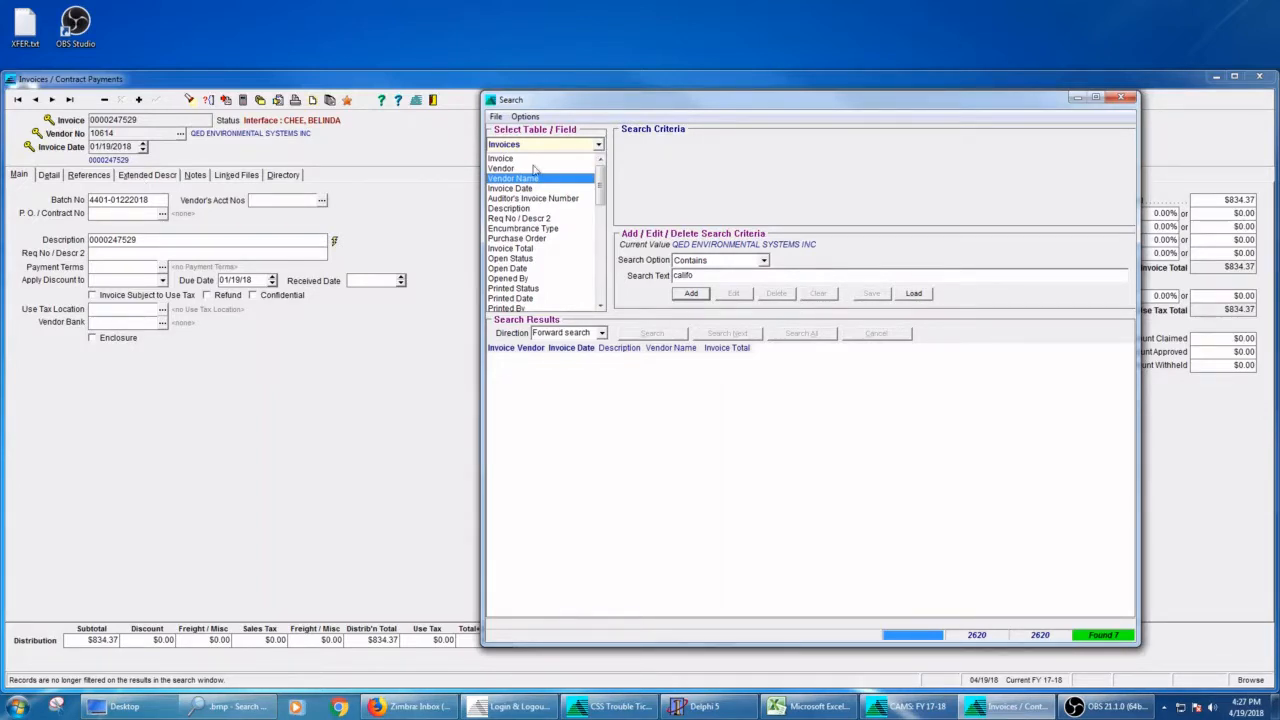
left_click(600, 146)
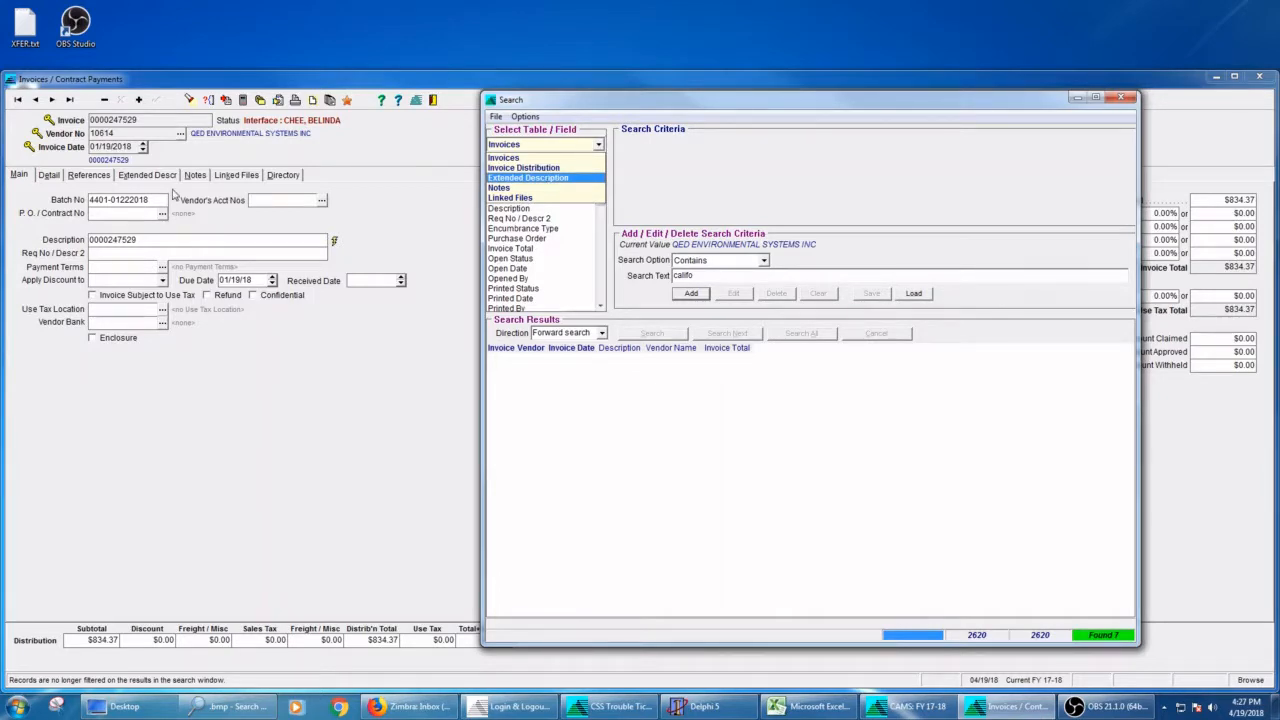
left_click(514, 159)
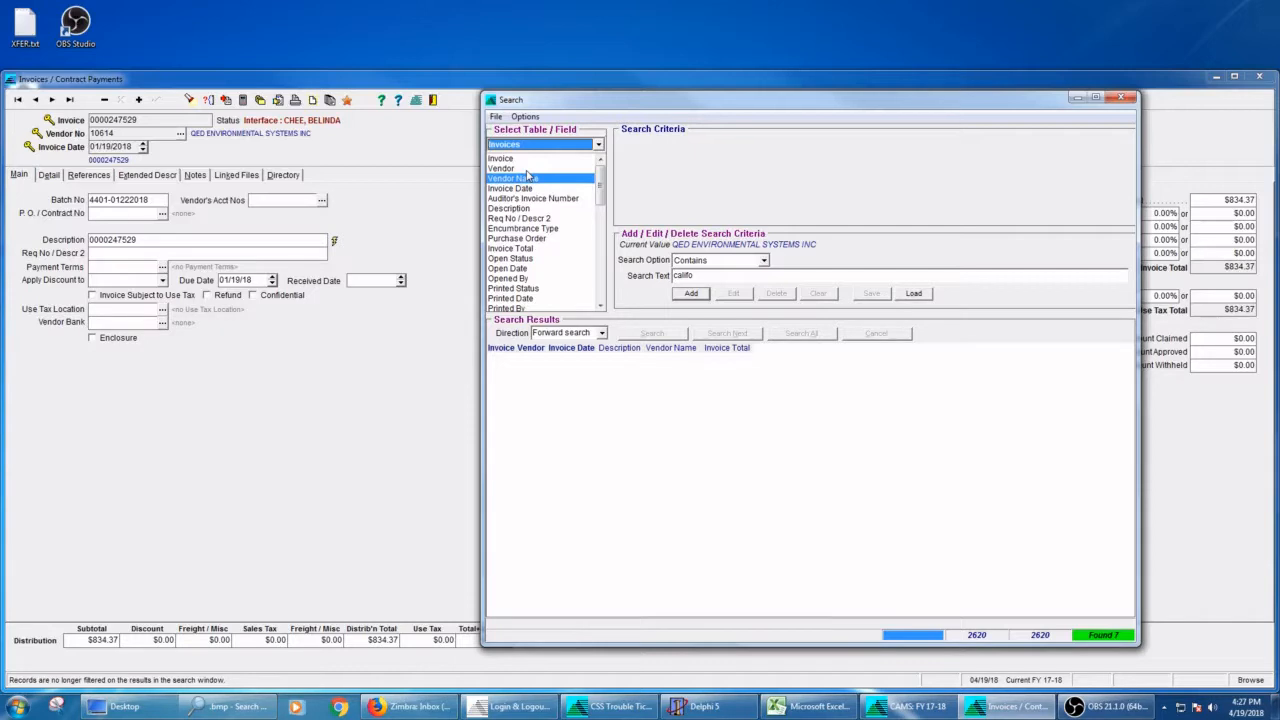
mouse_move(600, 180)
left_mouse_down()
mouse_move(601, 288)
mouse_move(599, 168)
left_mouse_up()
left_click(520, 179)
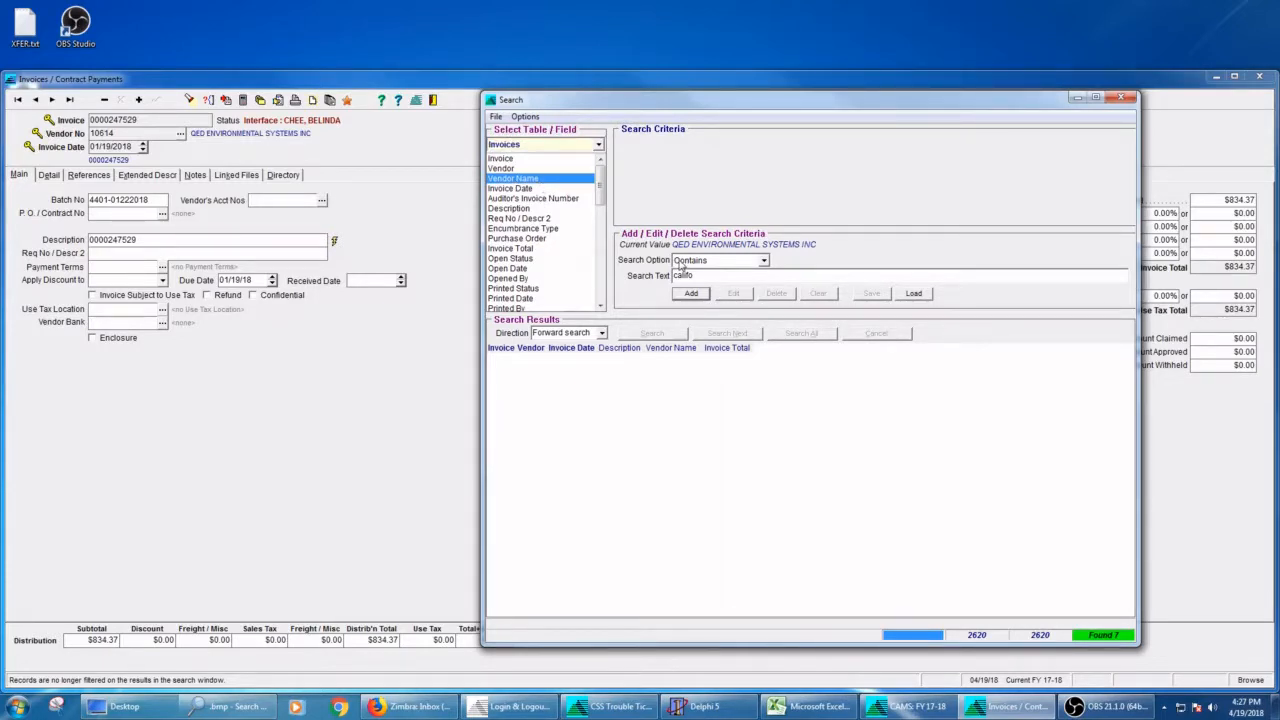
Step: Add a search criterion requiring the Vendor Name to contain "califo"
left_click(764, 261)
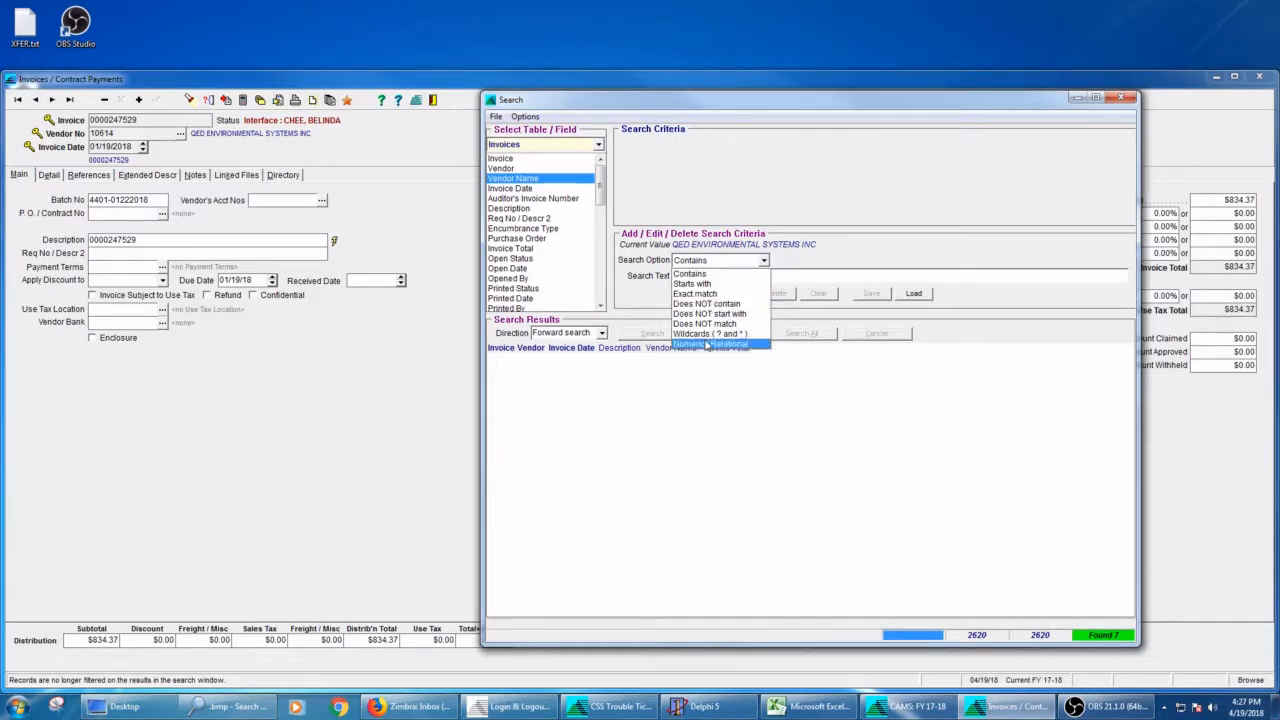
left_click(799, 263)
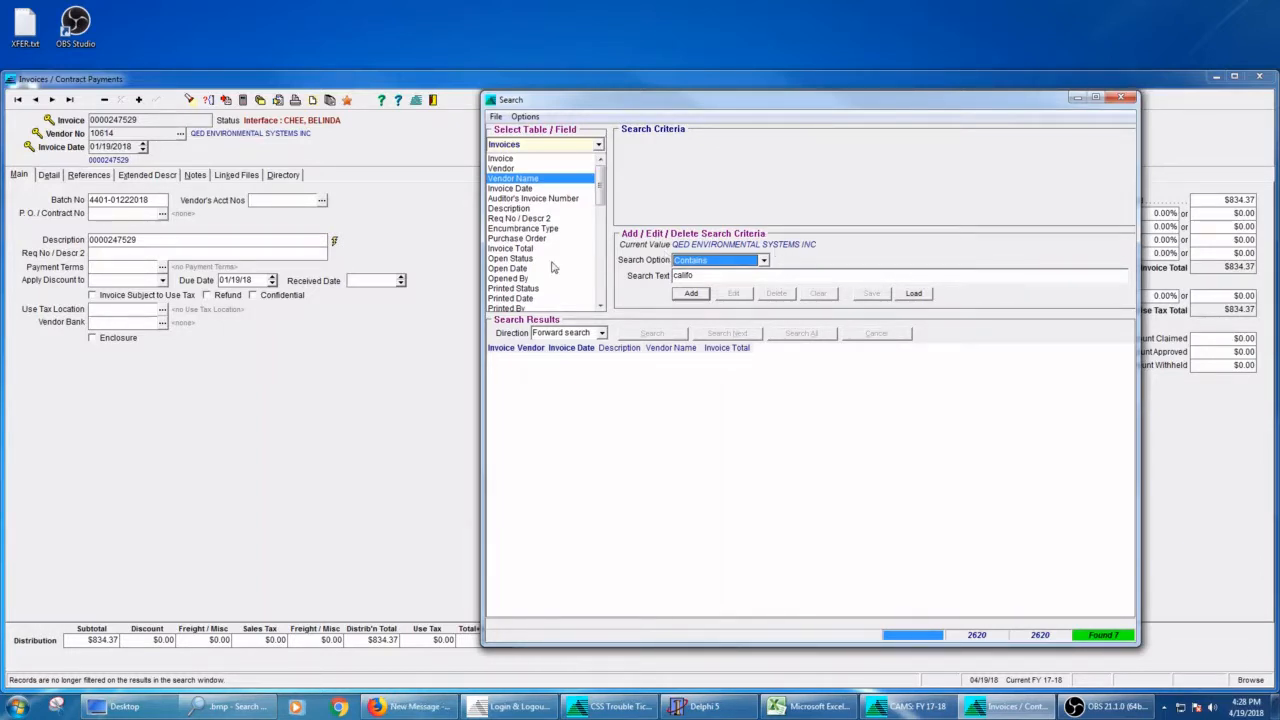
left_click(522, 289)
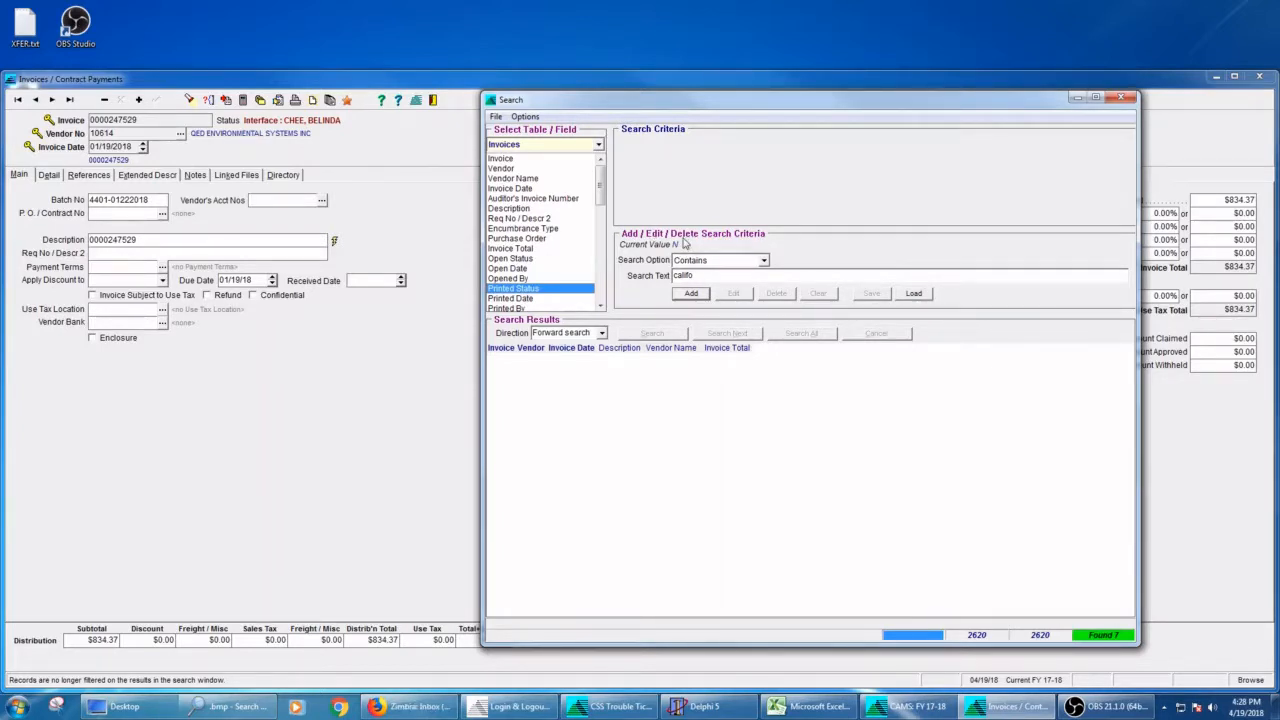
left_click(525, 179)
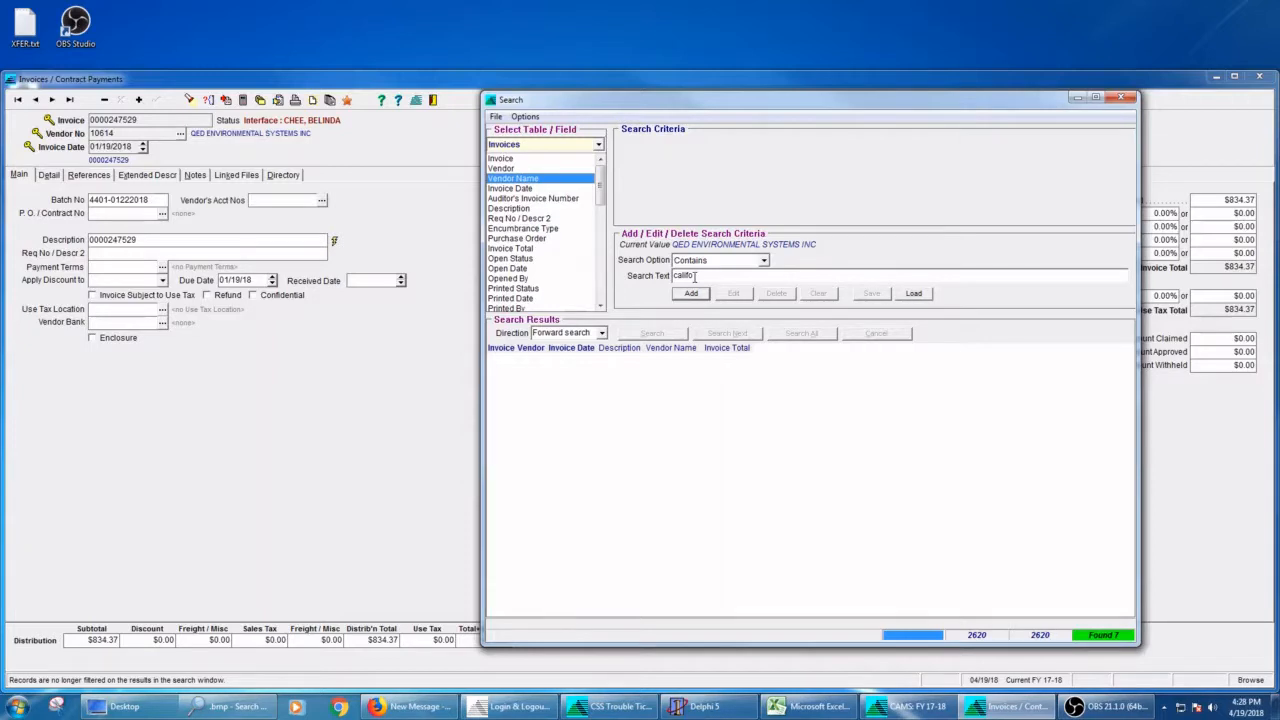
left_click(690, 293)
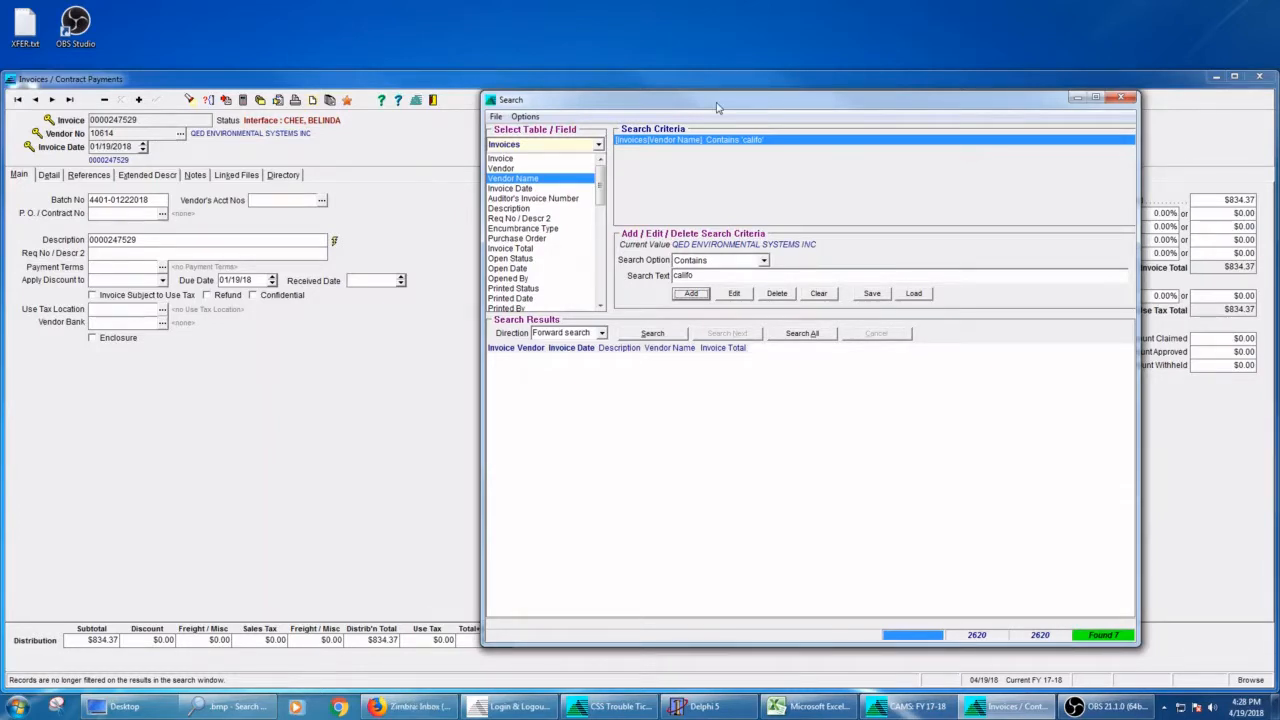
Step: Search forward for matching invoices, extend the search to all matches, and look through the results list
left_click(655, 335)
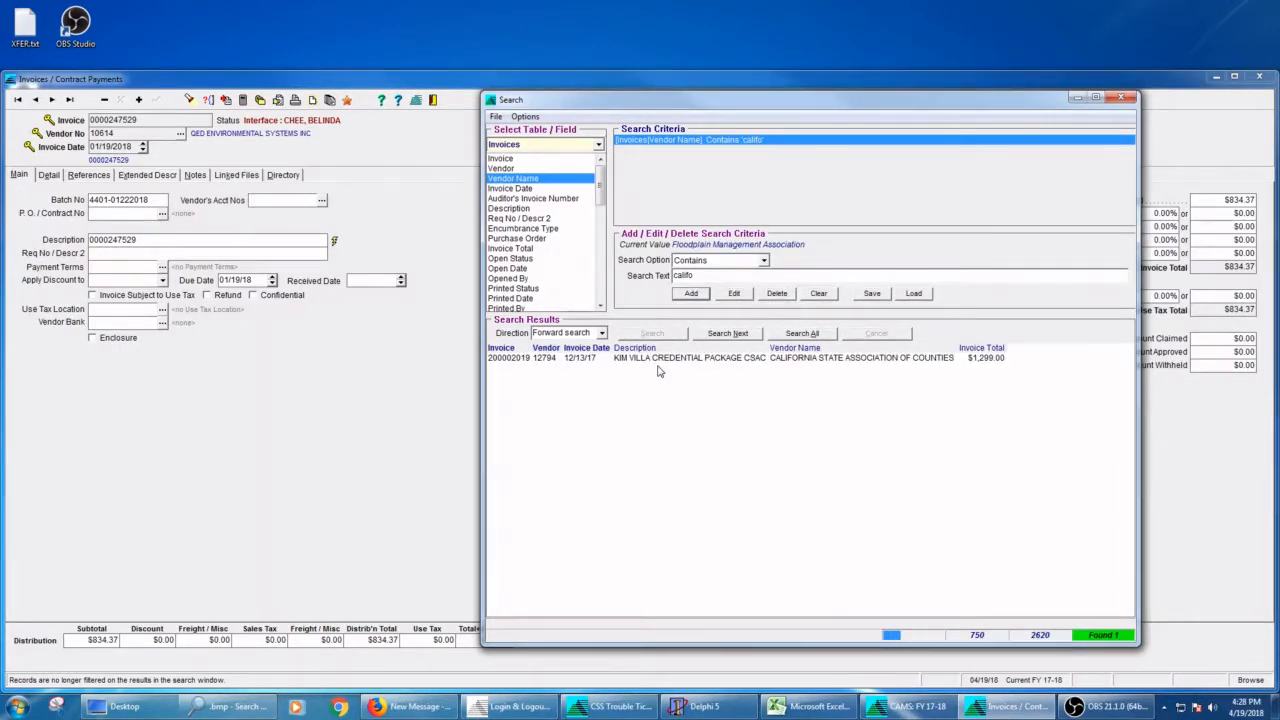
left_click(802, 335)
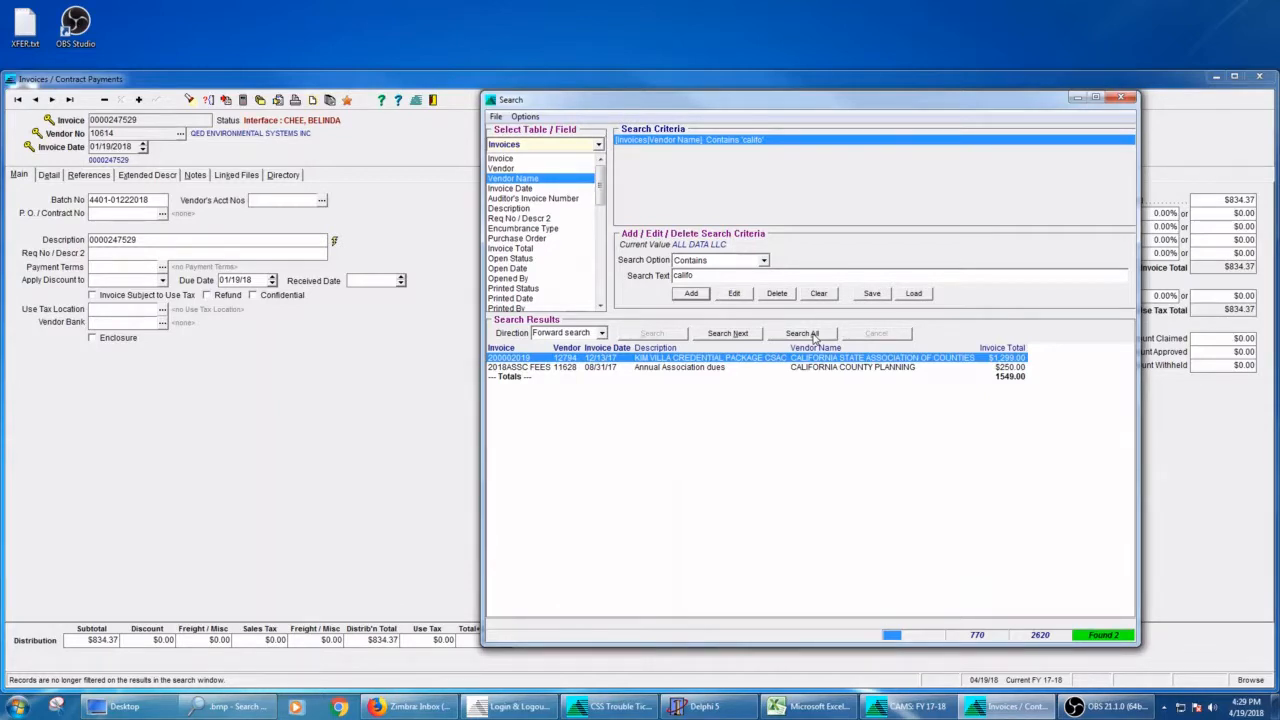
left_click(813, 338)
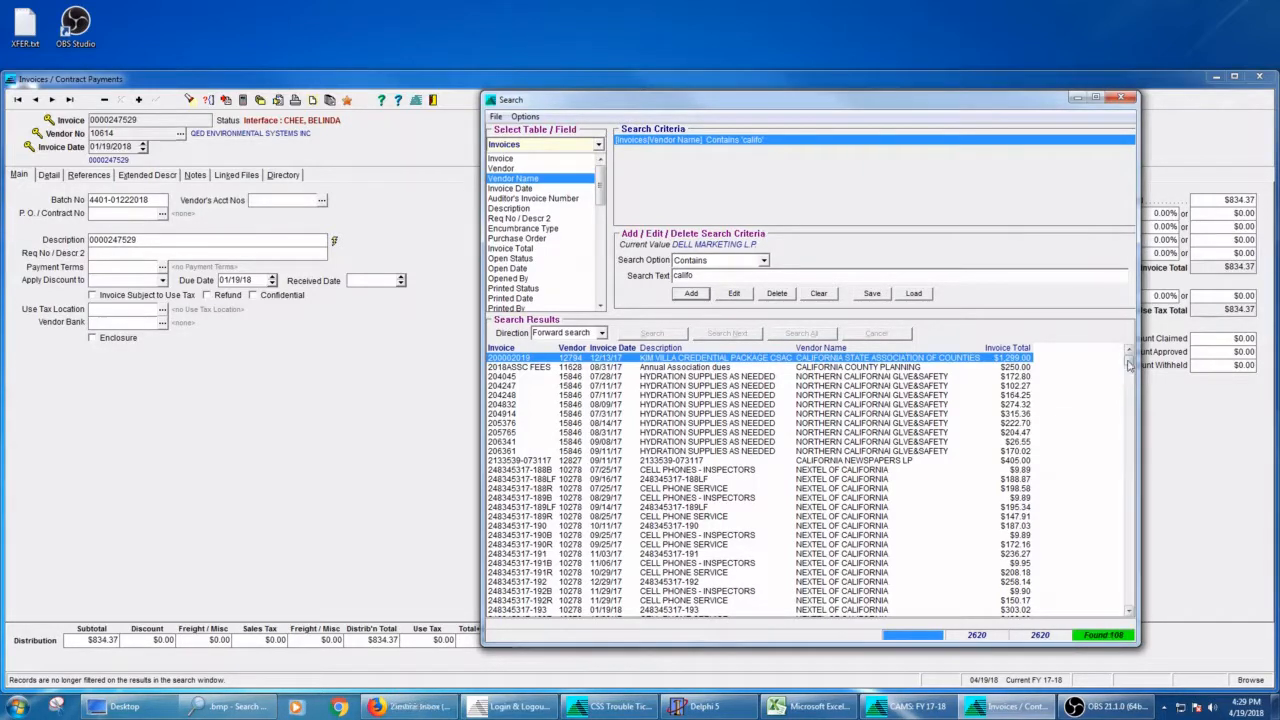
left_click_drag(1128, 361, 1128, 373)
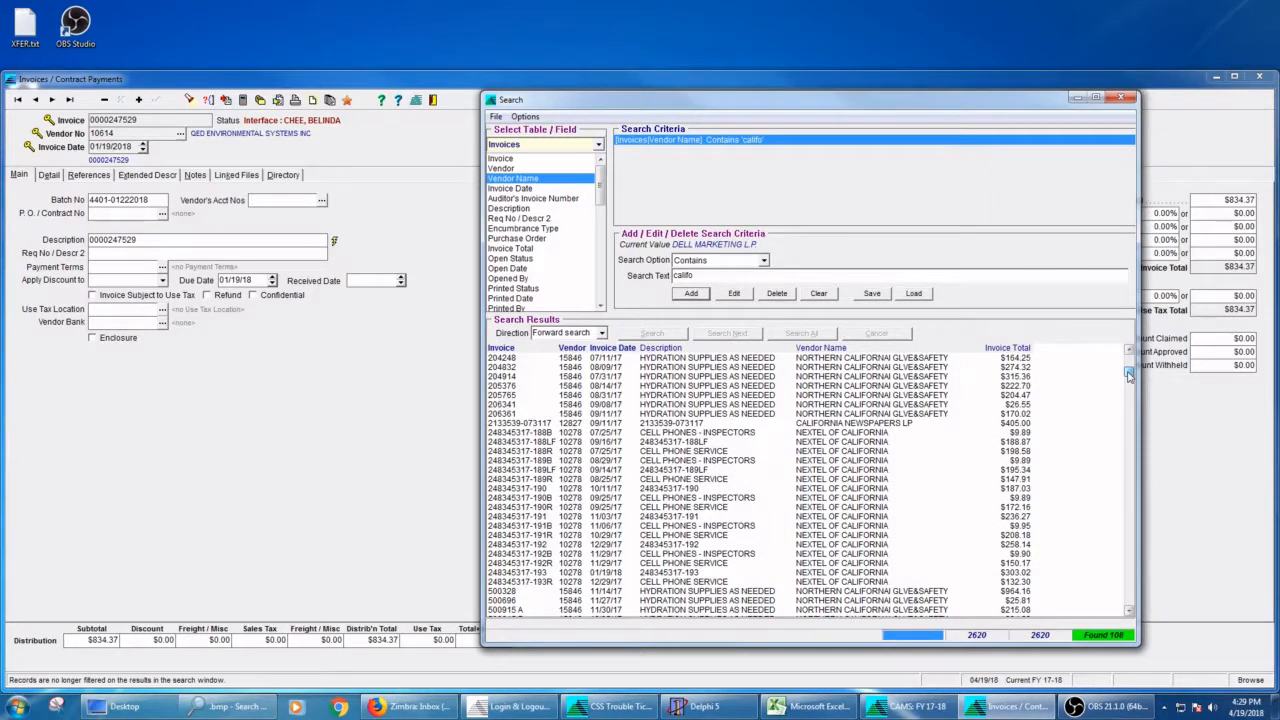
left_click_drag(1128, 373, 1128, 359)
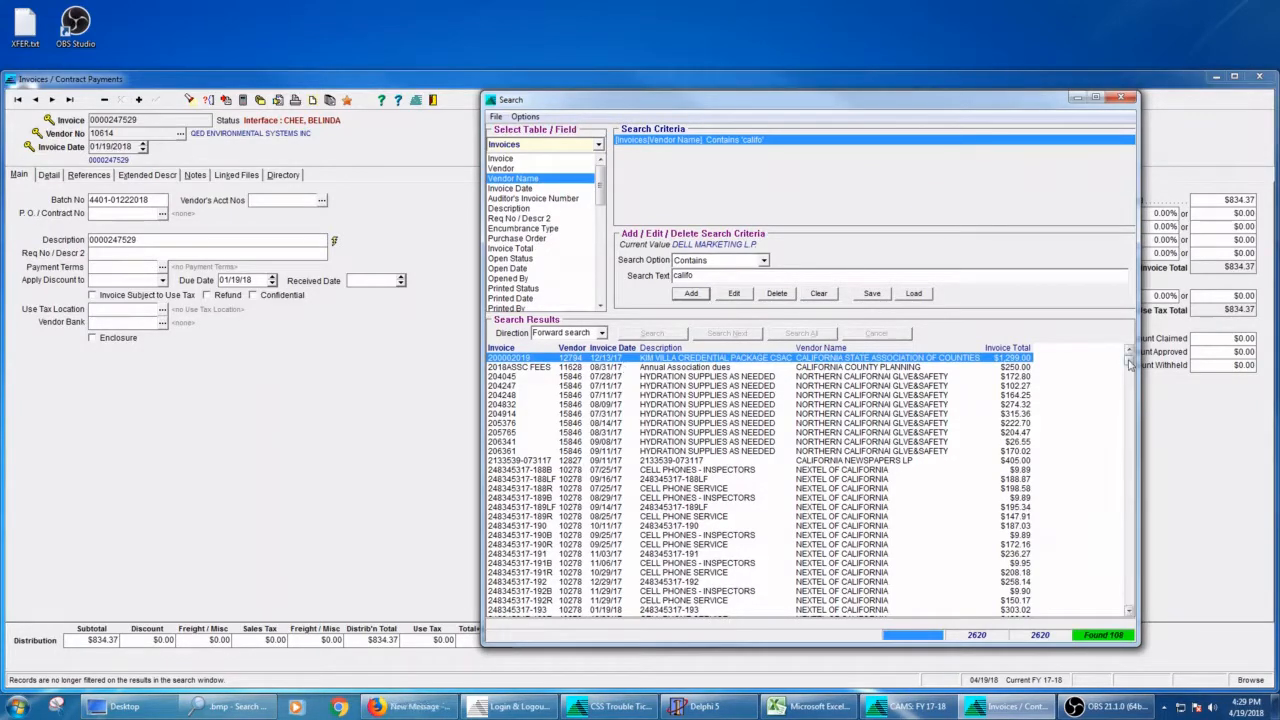
left_click_drag(1130, 365, 1131, 610)
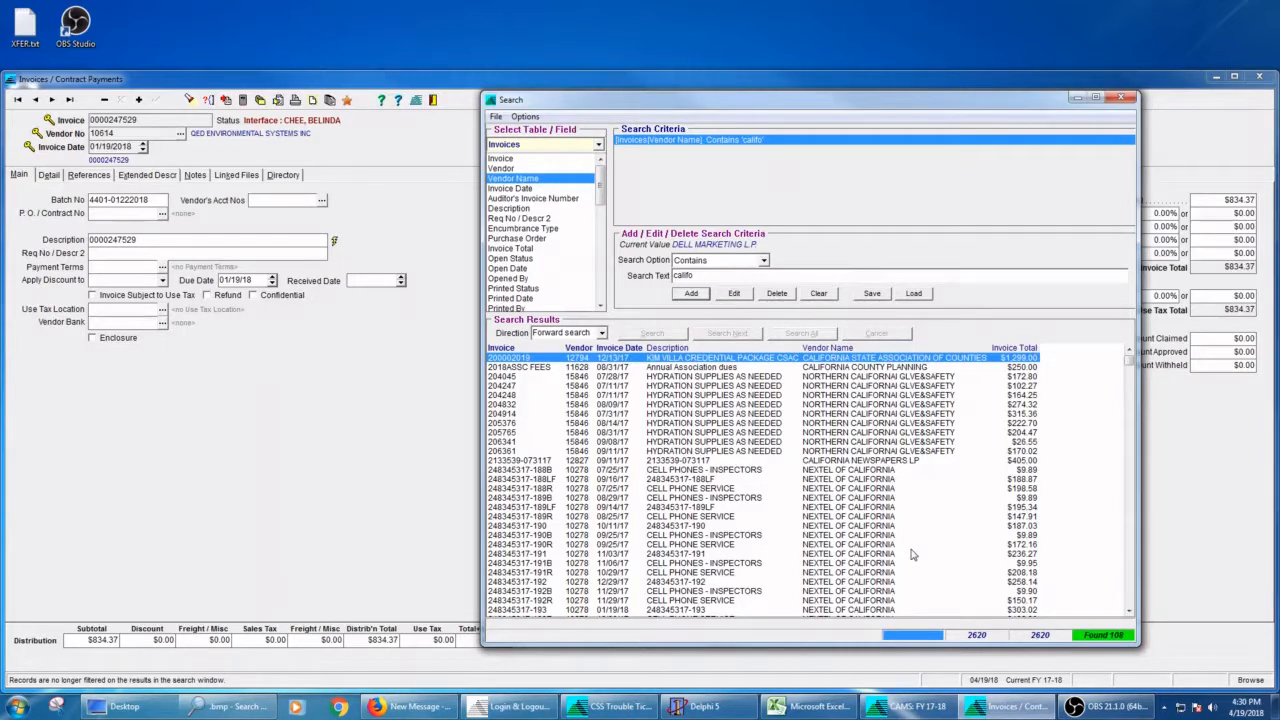
Step: Filter the displayed invoice records with the search results
left_click(495, 116)
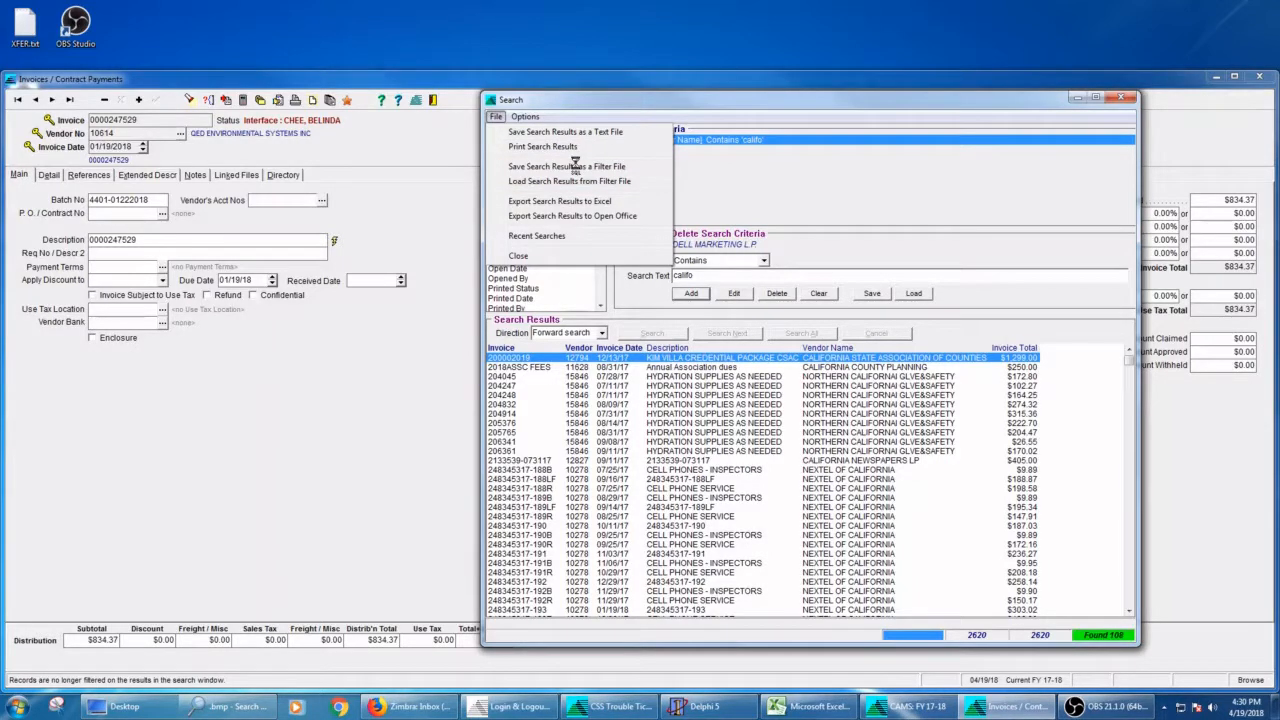
left_click(702, 236)
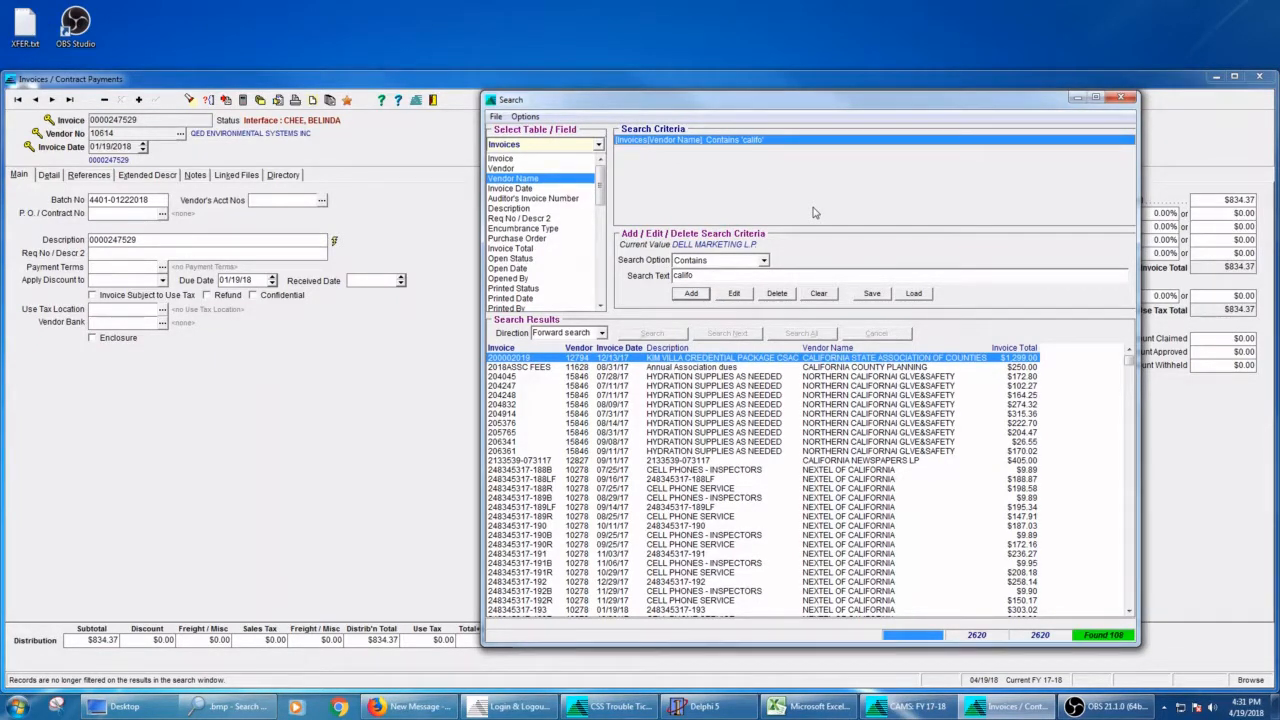
left_click(530, 117)
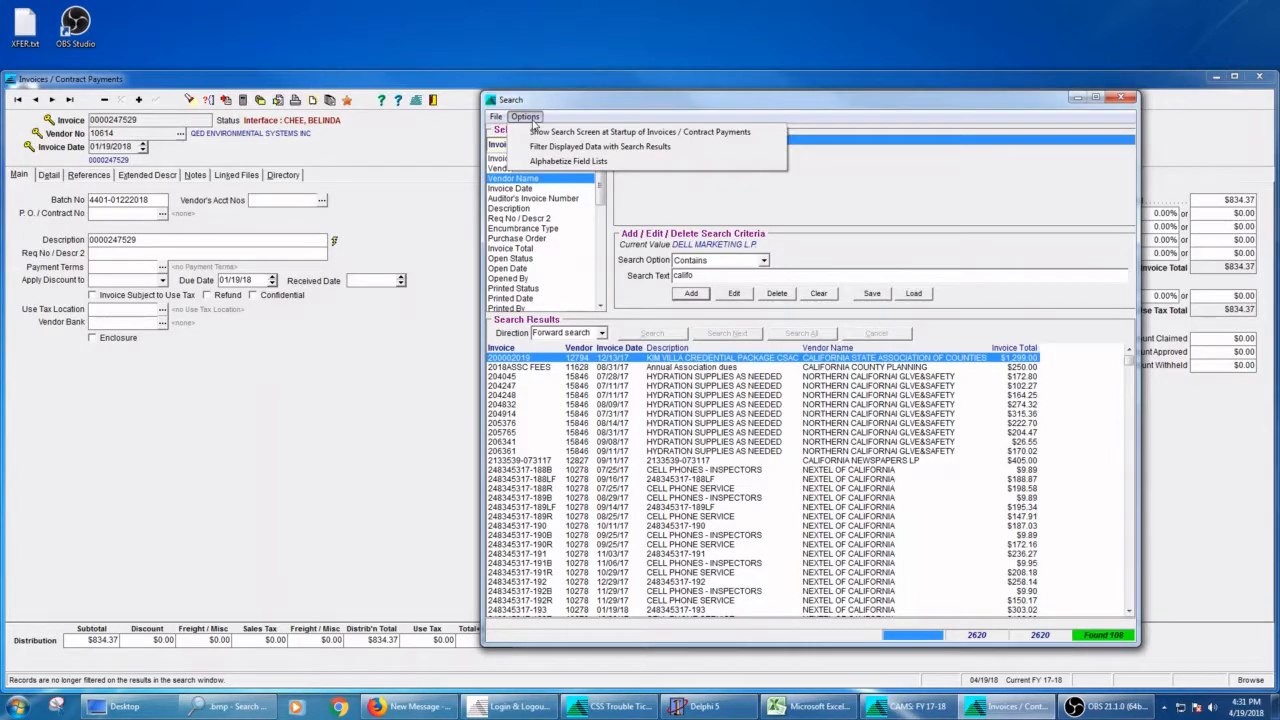
left_click(600, 146)
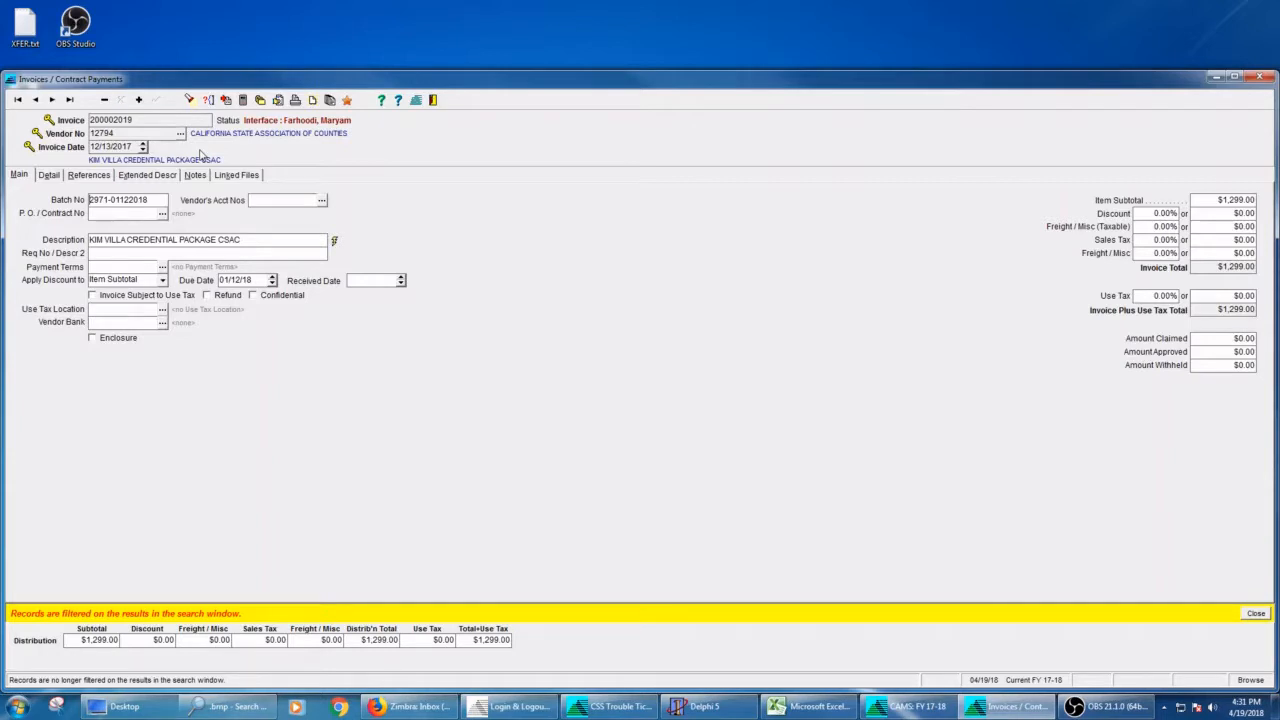
Step: Step forward through the filtered invoice records to examine them one by one
left_click(52, 100)
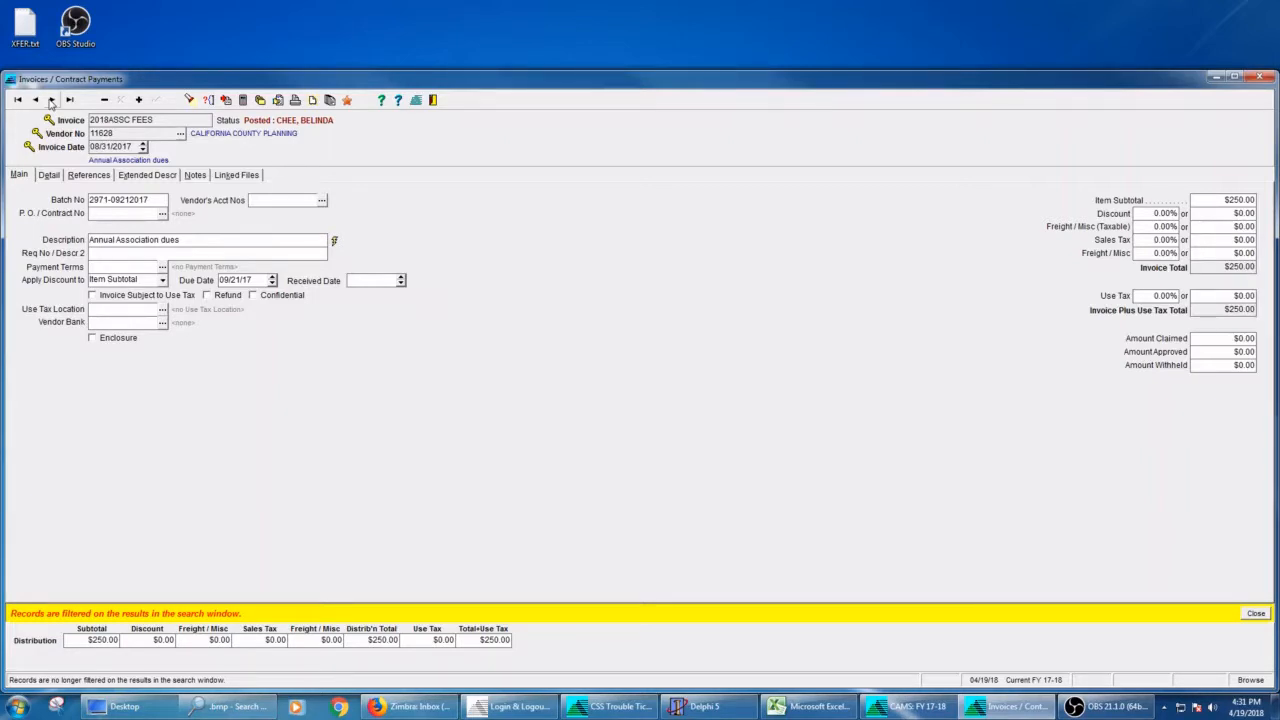
left_click(53, 100)
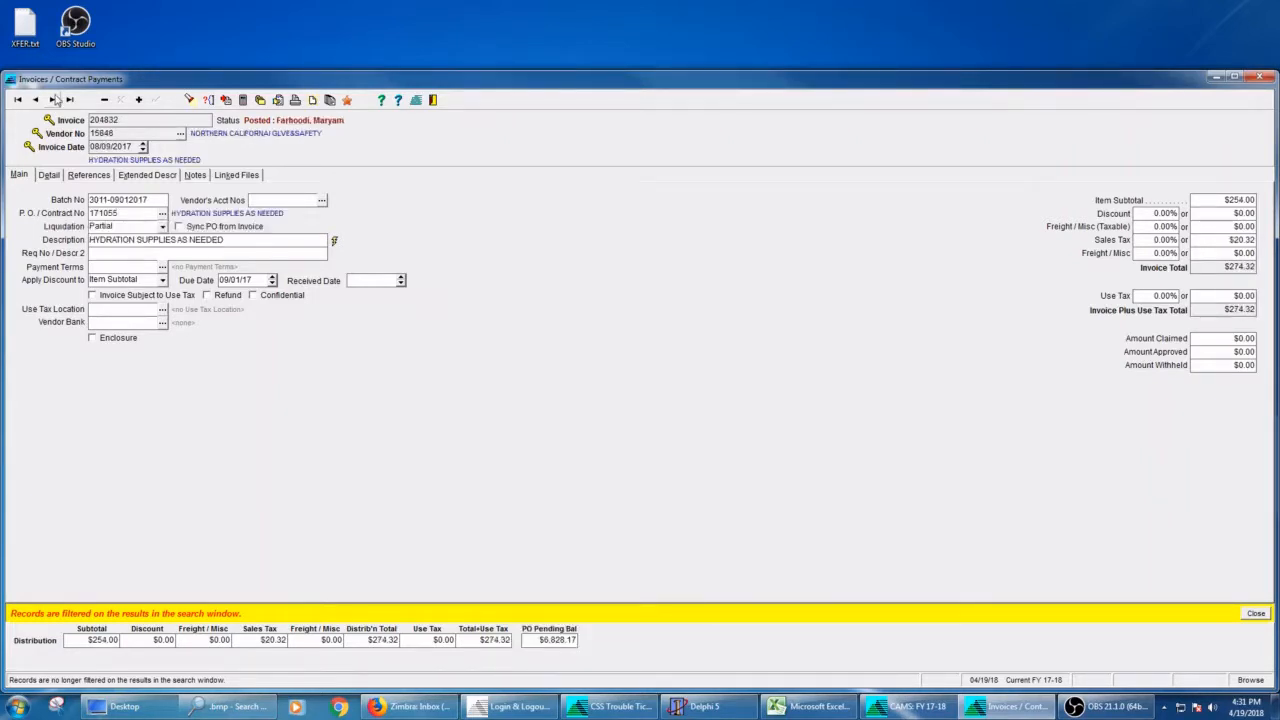
left_click(53, 100)
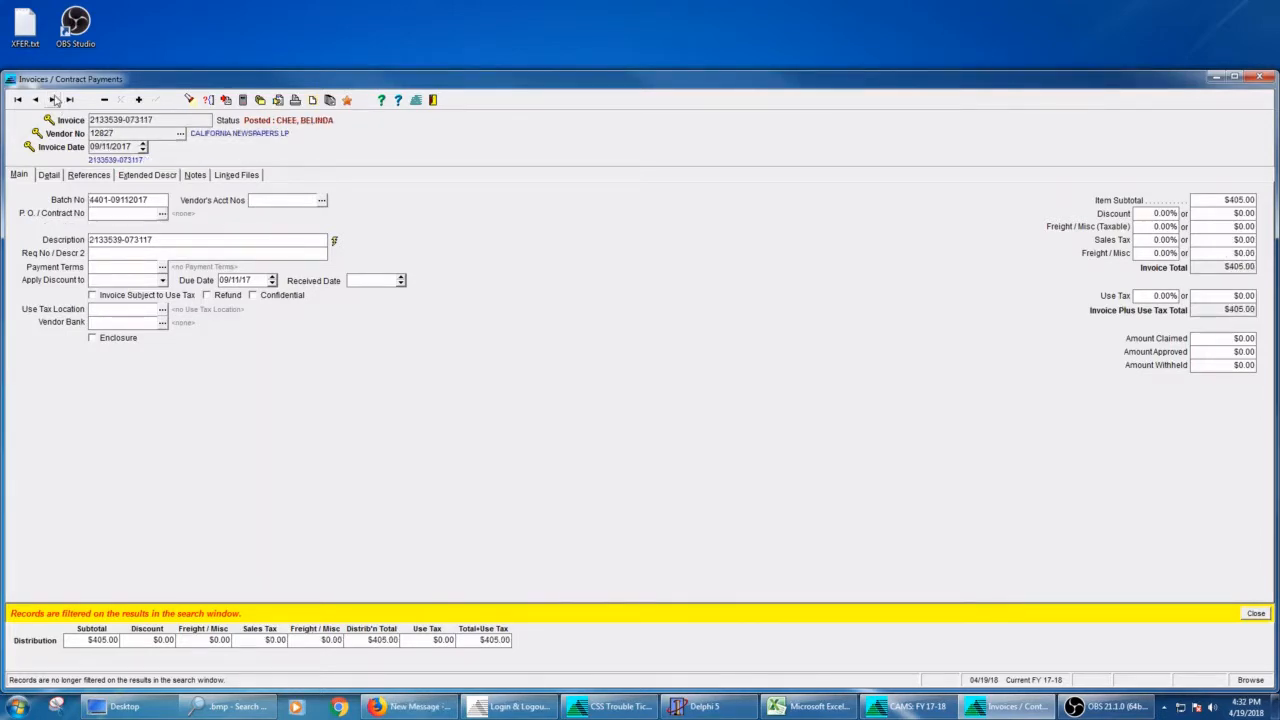
left_click(53, 100)
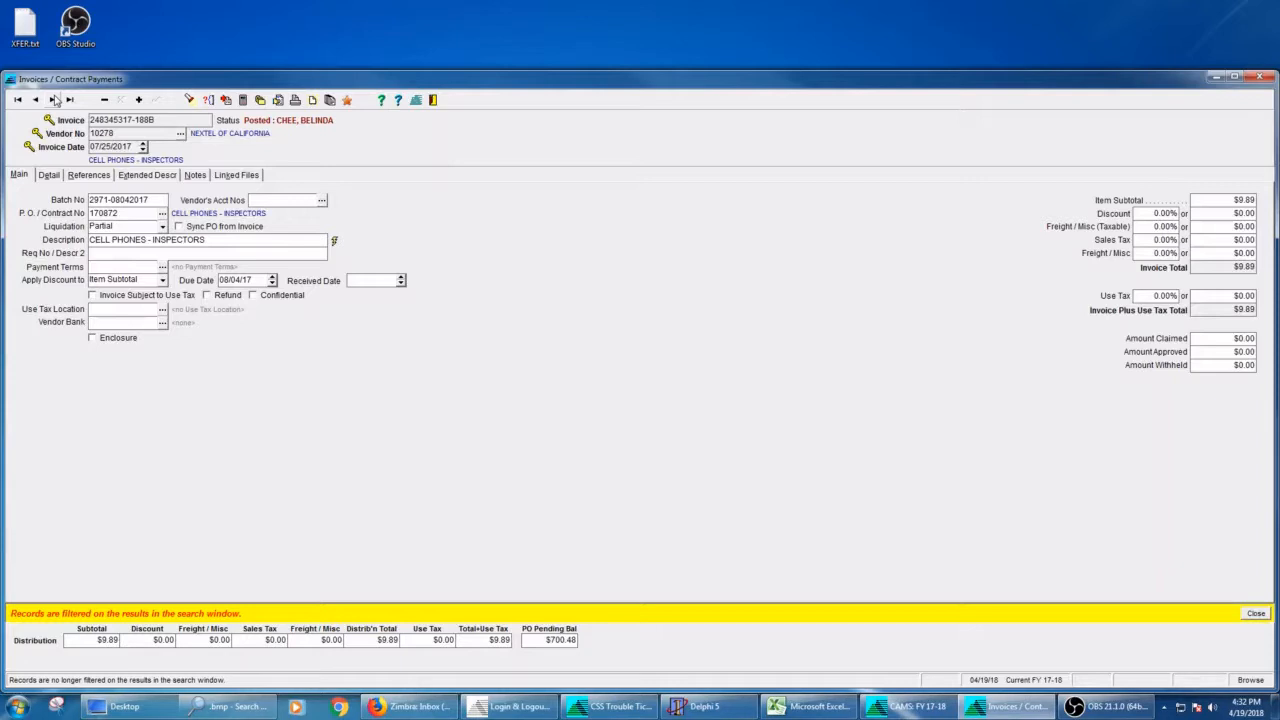
left_click(54, 100)
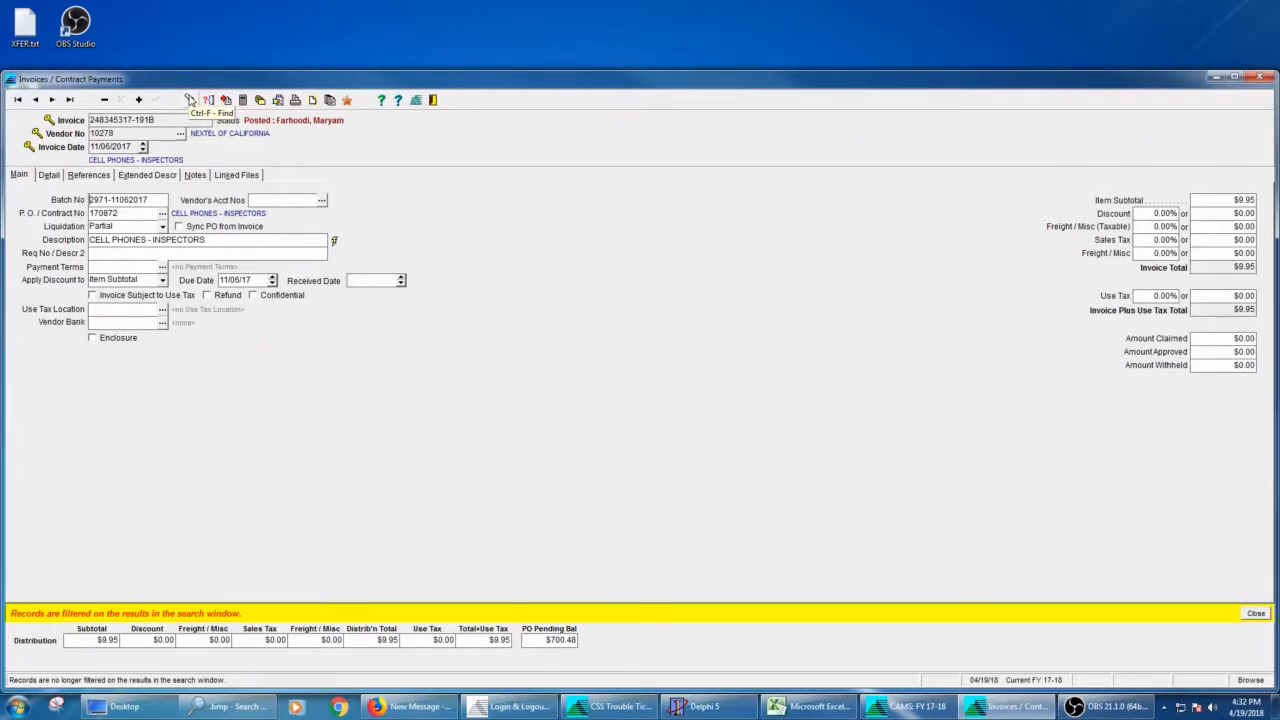
Step: Return to the search results and load the CELL PHONES - INSPECTORS invoice dated 07/25/17
left_click(190, 100)
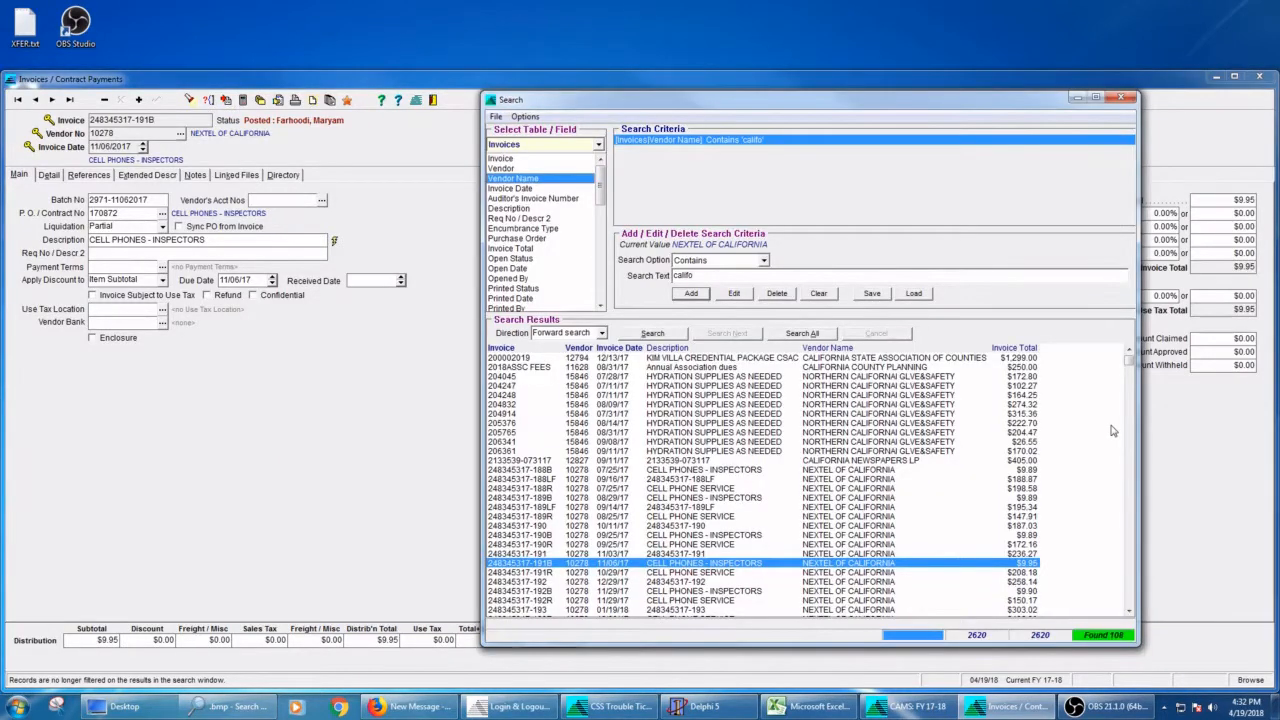
double_click(722, 470)
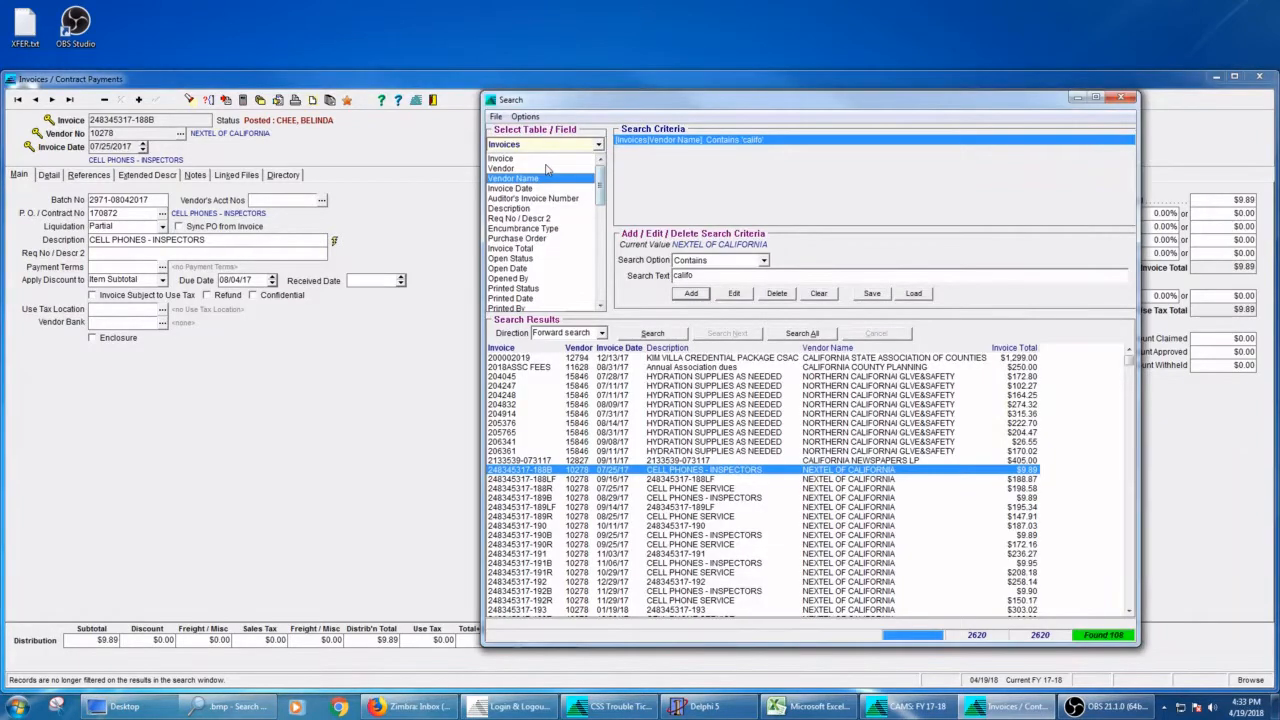
Step: Turn on alphabetical ordering of the field lists in the search window
left_click(495, 117)
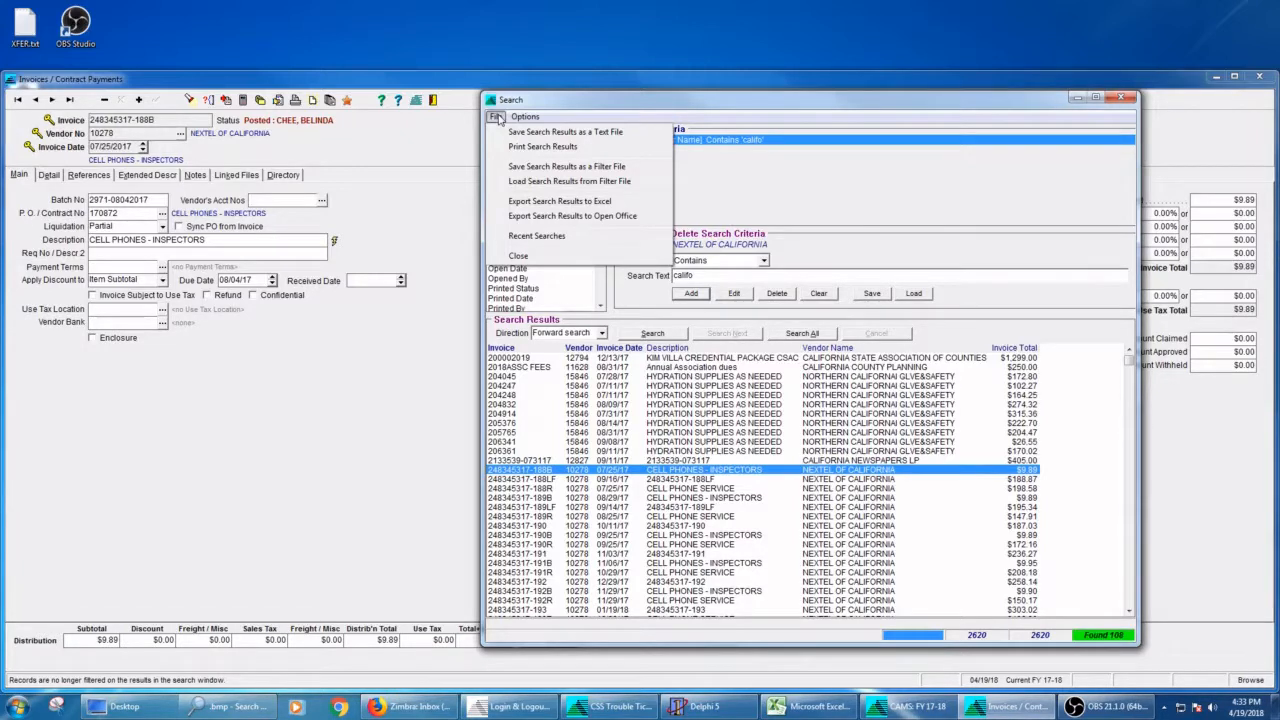
mouse_move(525, 117)
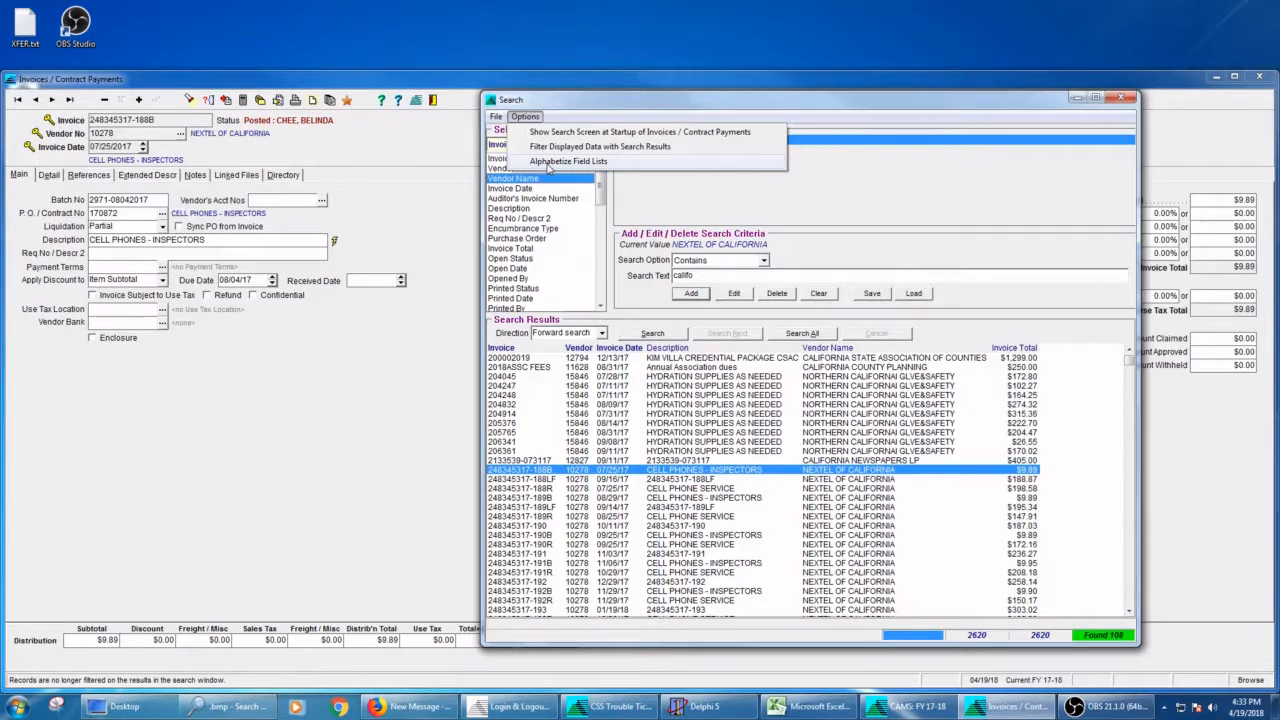
left_click(560, 161)
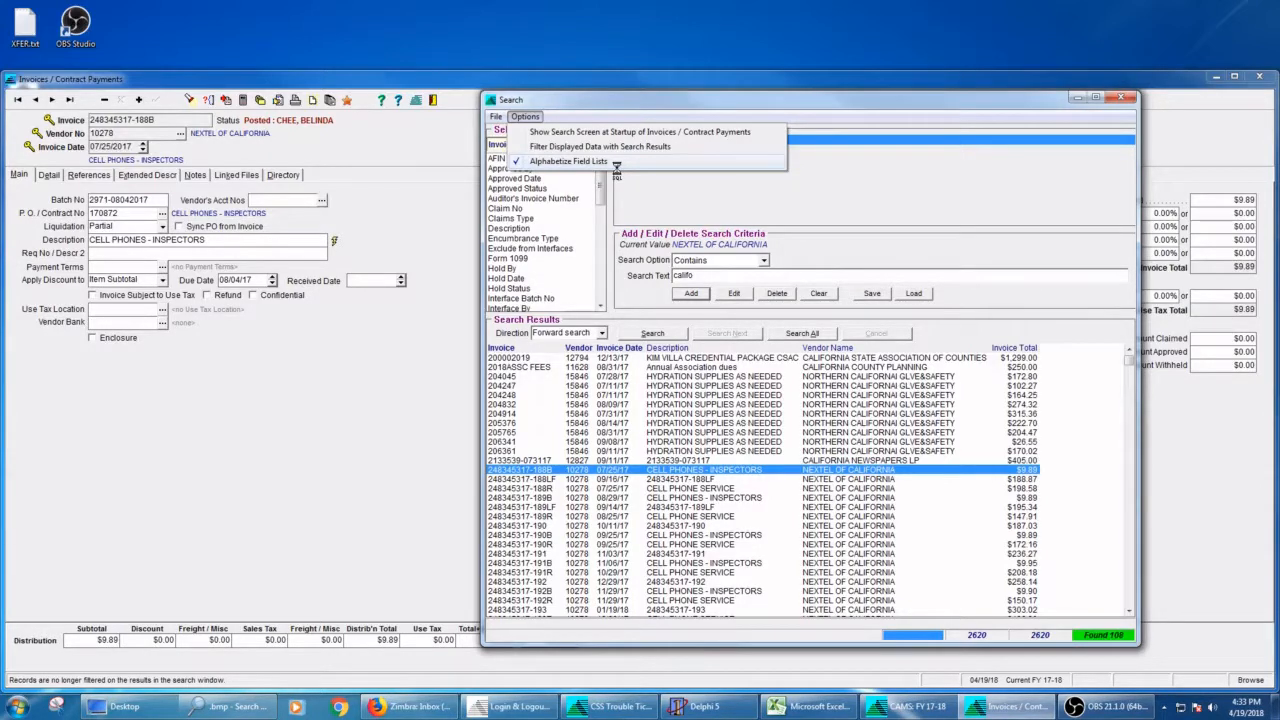
left_click(703, 184)
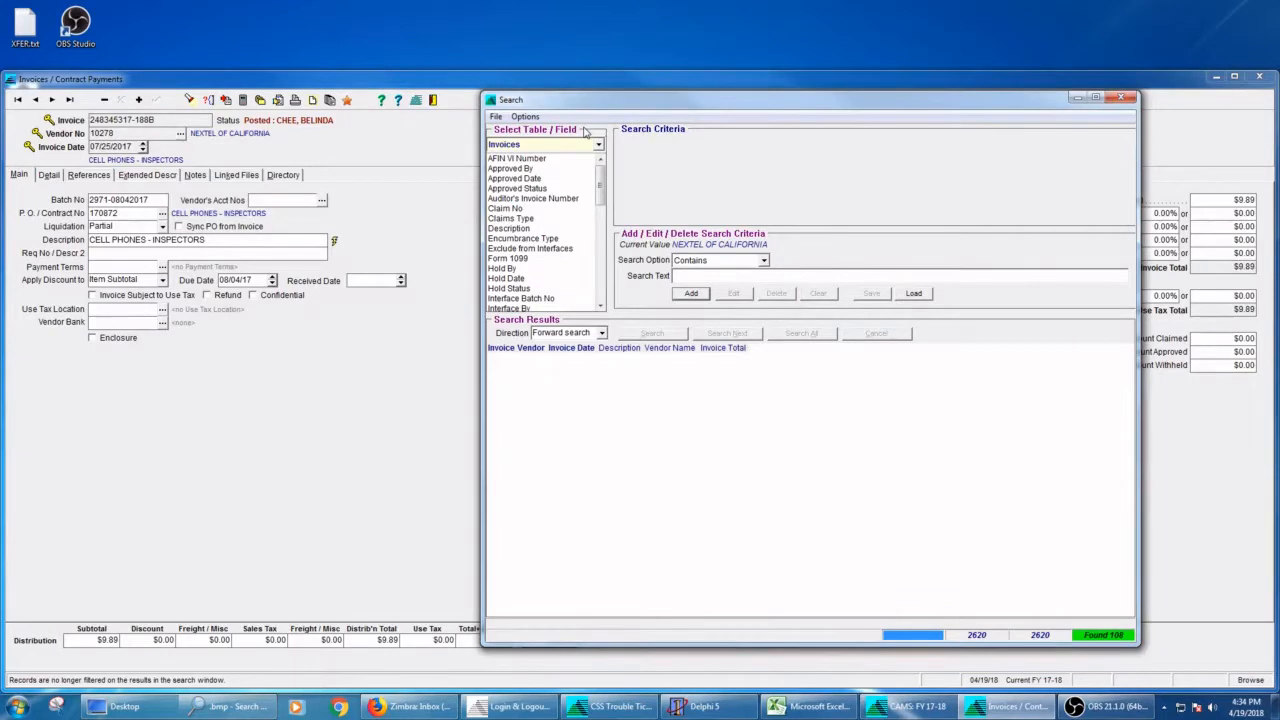
Step: Search all invoices whose Invoice Distribution Budget Exp Acct contains 501020, and view a found invoice's detail
left_click(598, 145)
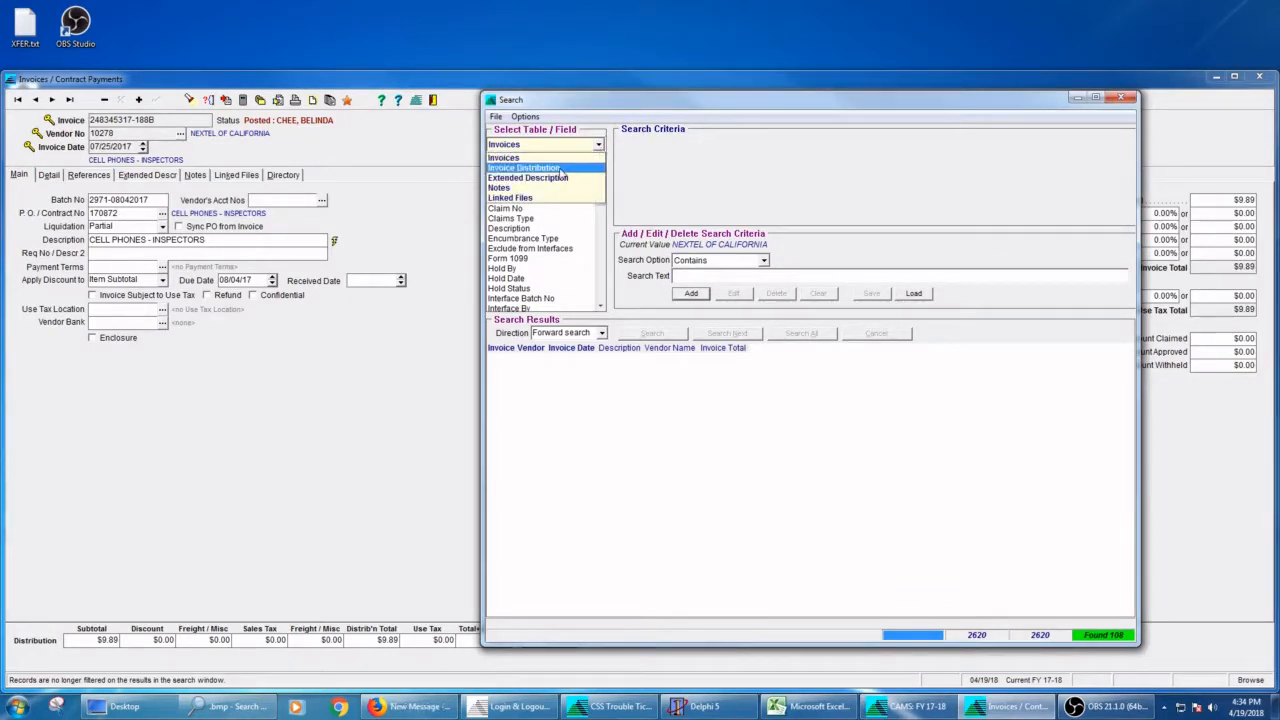
left_click(530, 168)
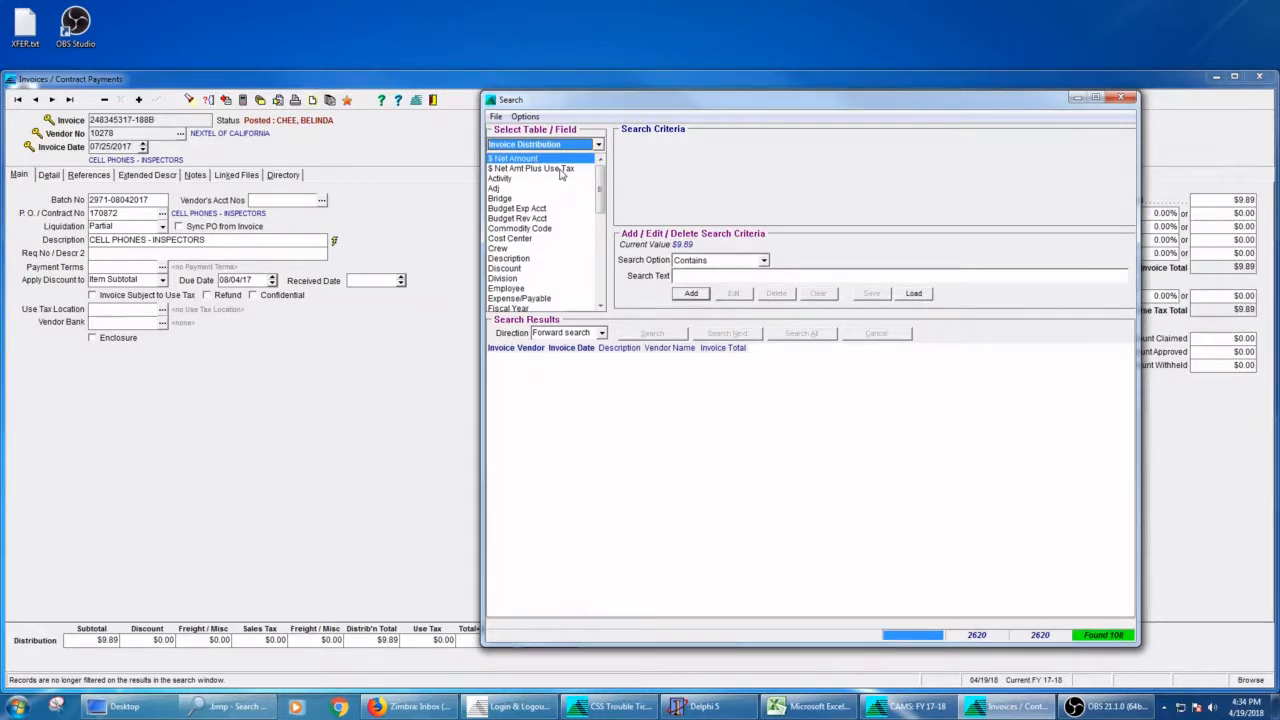
scroll(545, 175, "down", 2)
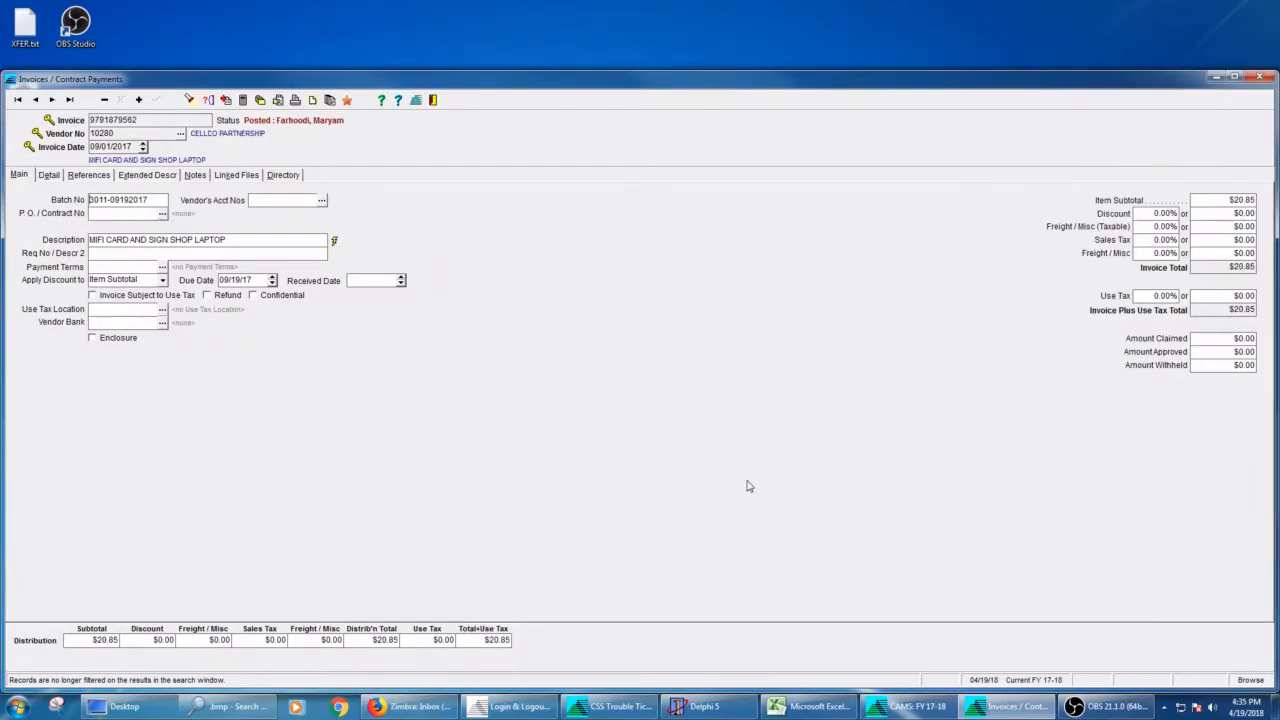
left_click(48, 175)
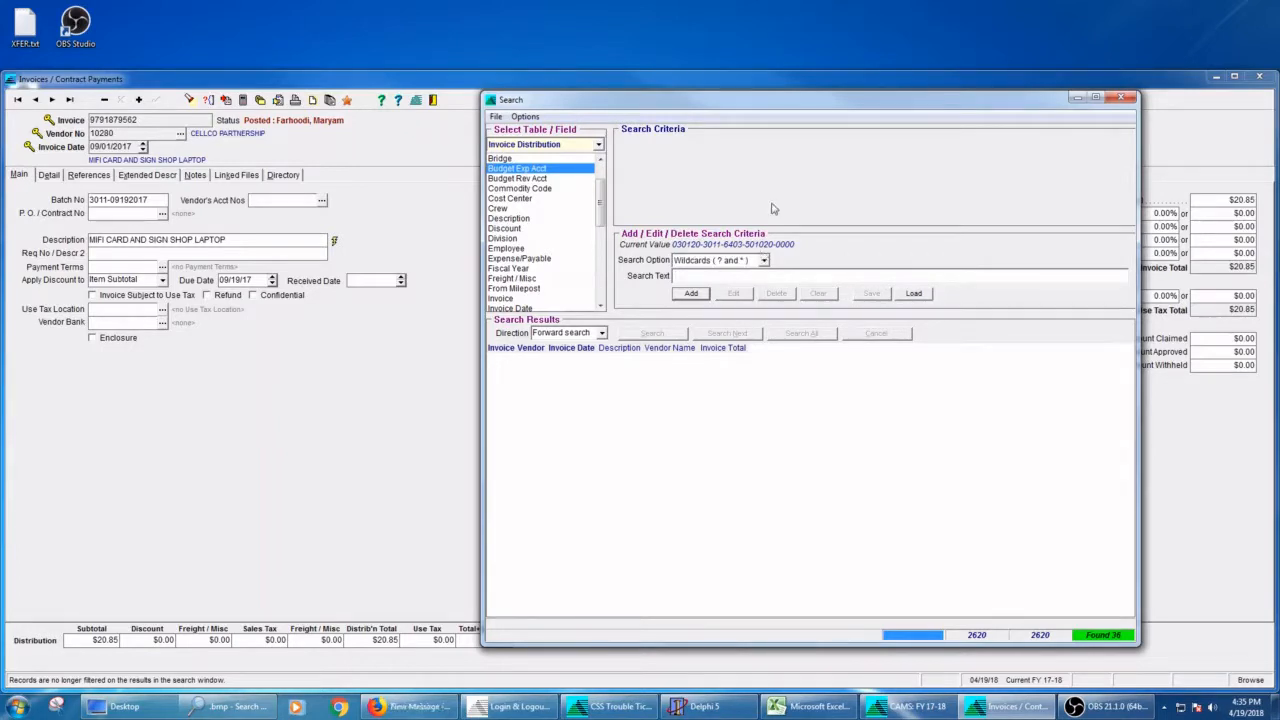
Step: Search all invoices whose Invoice Date matches the wildcard pattern ??/19/??
left_click(719, 261)
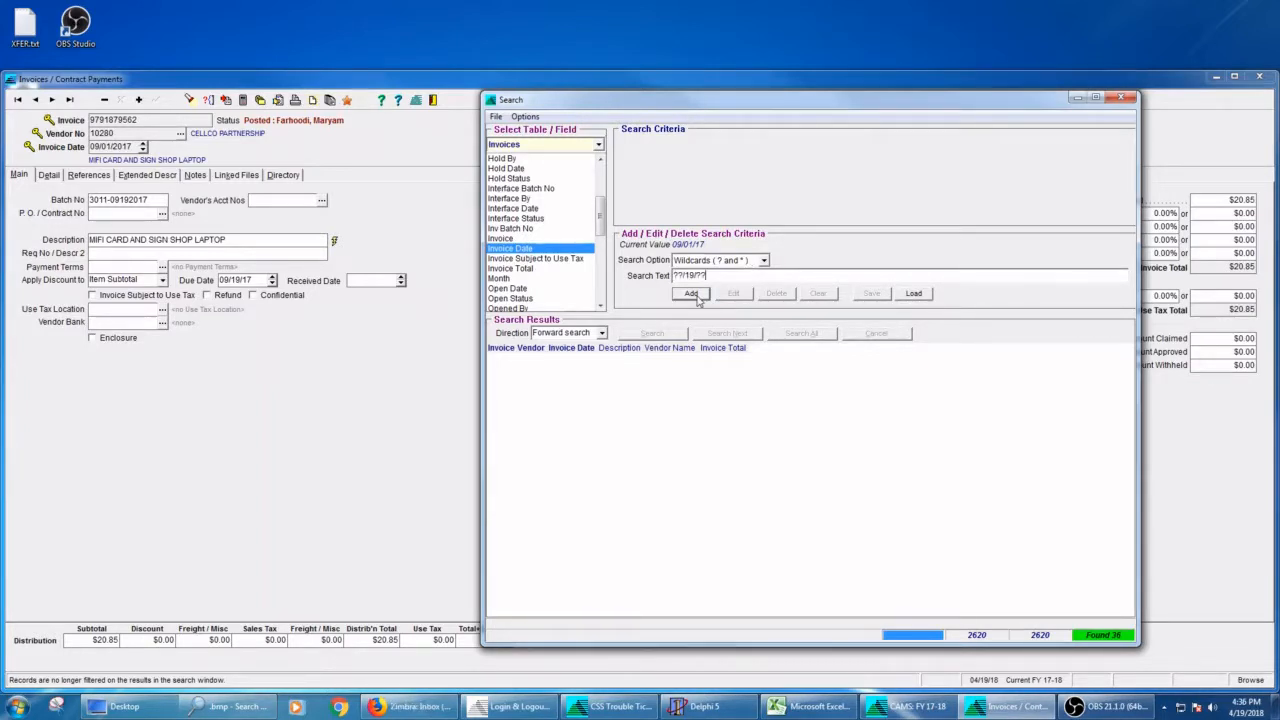
left_click(691, 294)
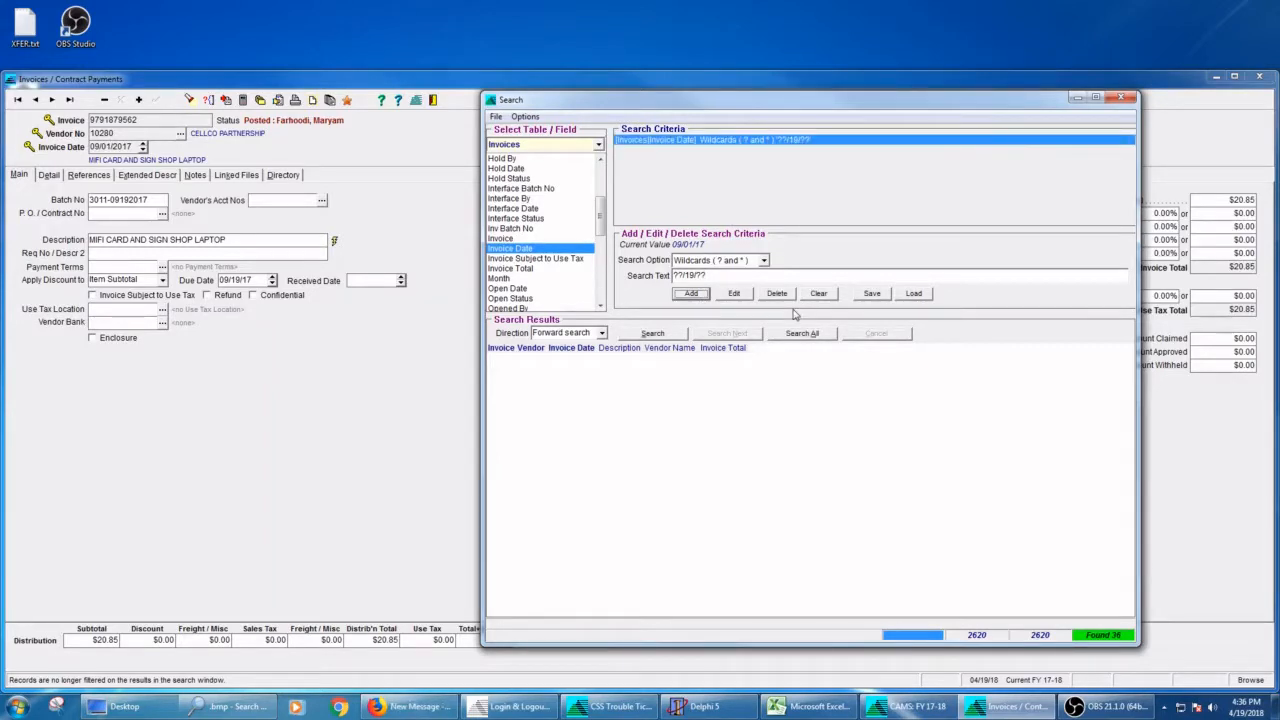
left_click(802, 333)
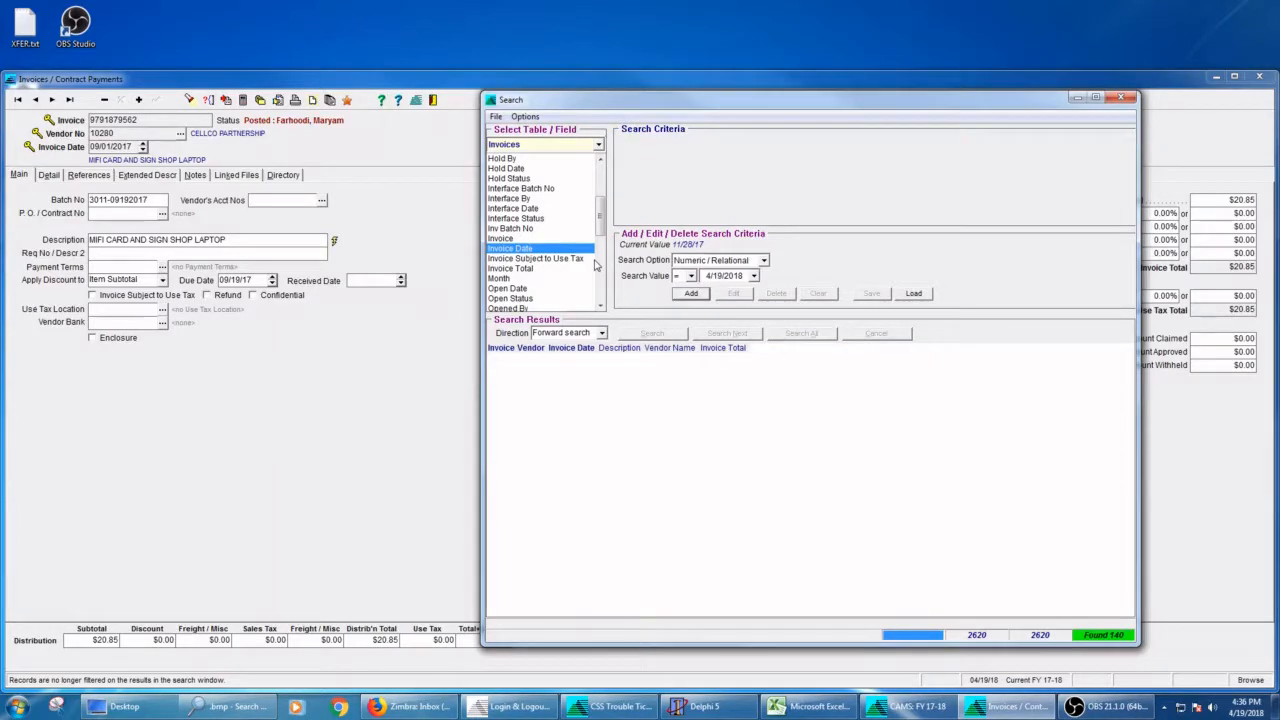
Step: Search all invoices with an Invoice Total > 5000, and narrow the search to those whose Post No contains <NONE>
key("Up")
left_click(690, 276)
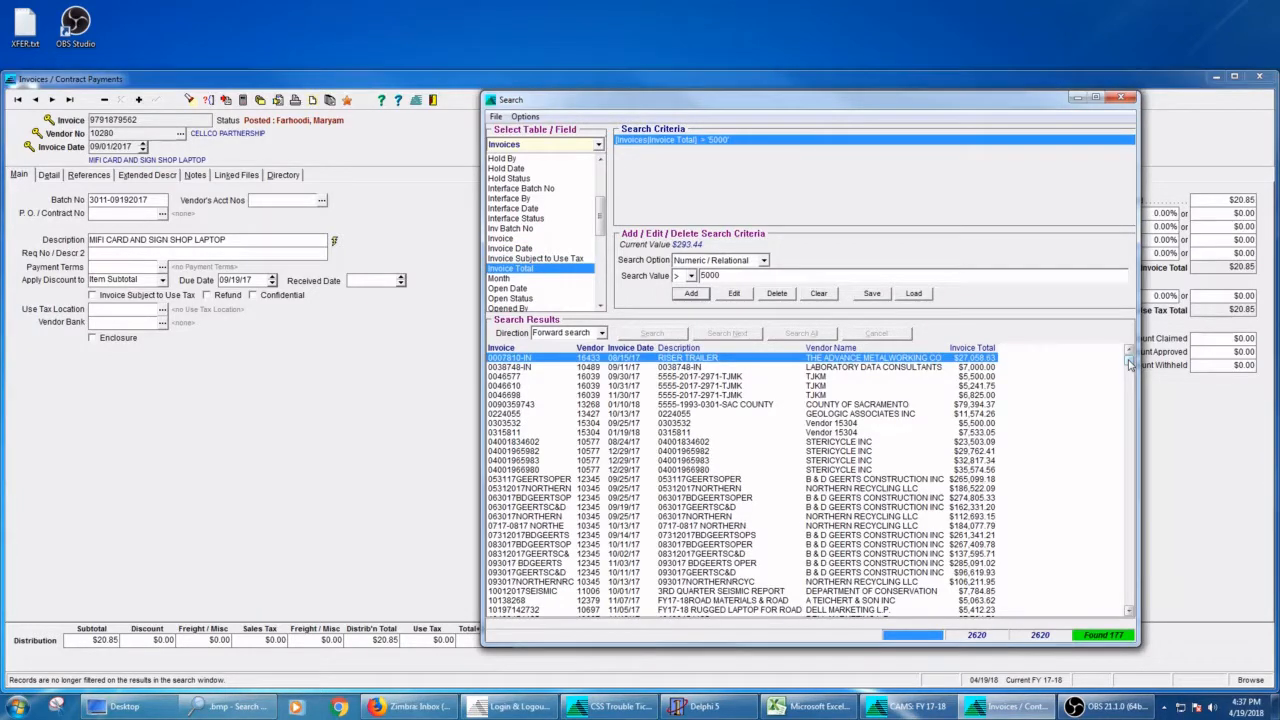
mouse_move(1129, 364)
left_mouse_down()
mouse_move(1129, 385)
mouse_move(1129, 355)
left_mouse_up()
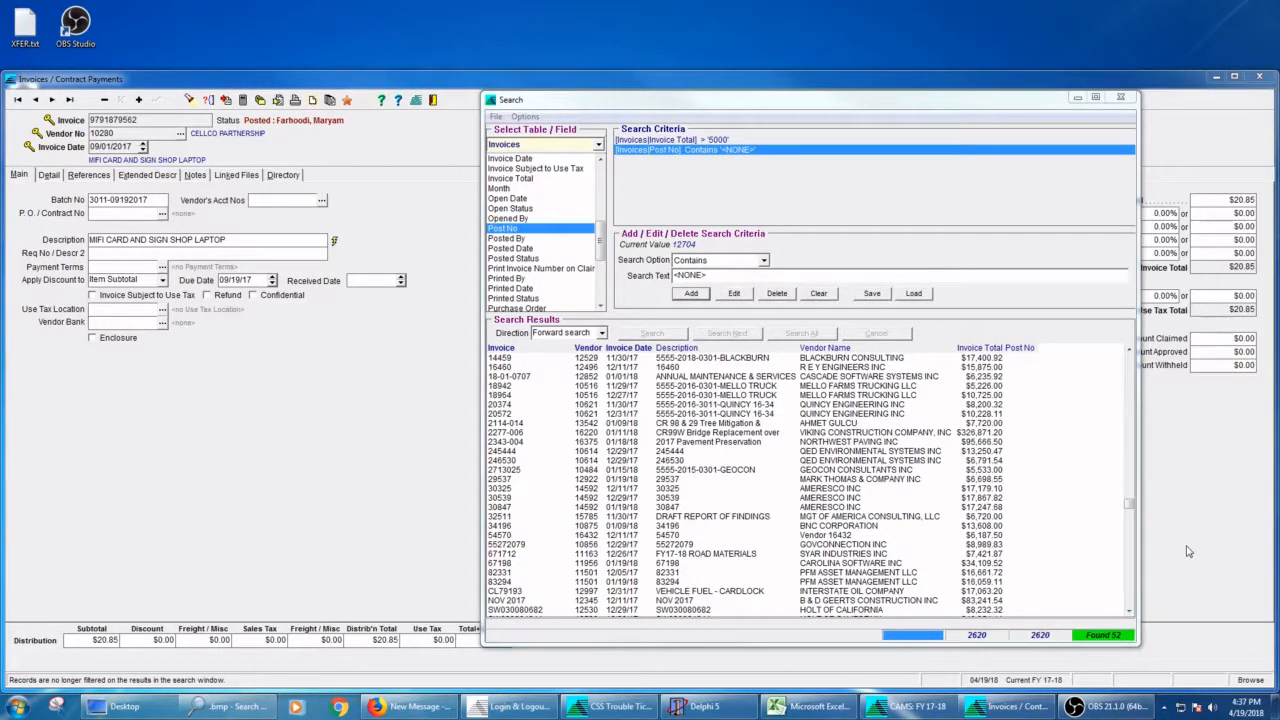
left_click(1128, 509)
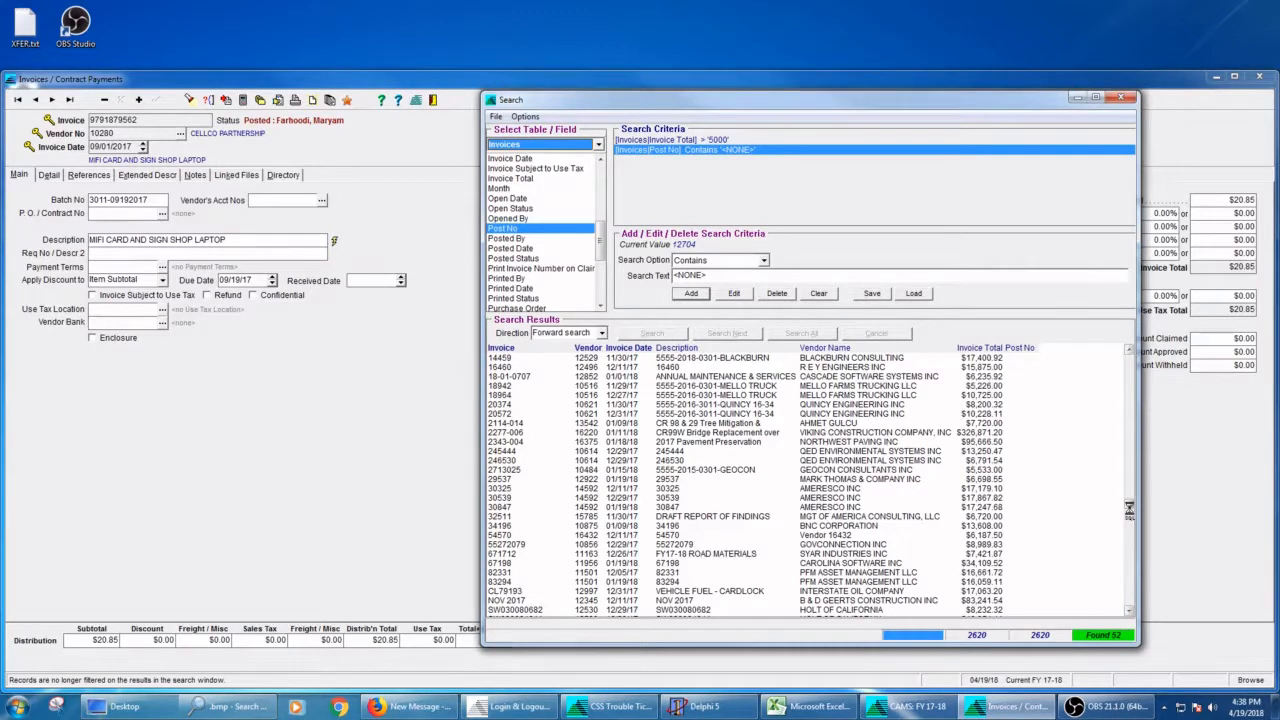
left_click(820, 507)
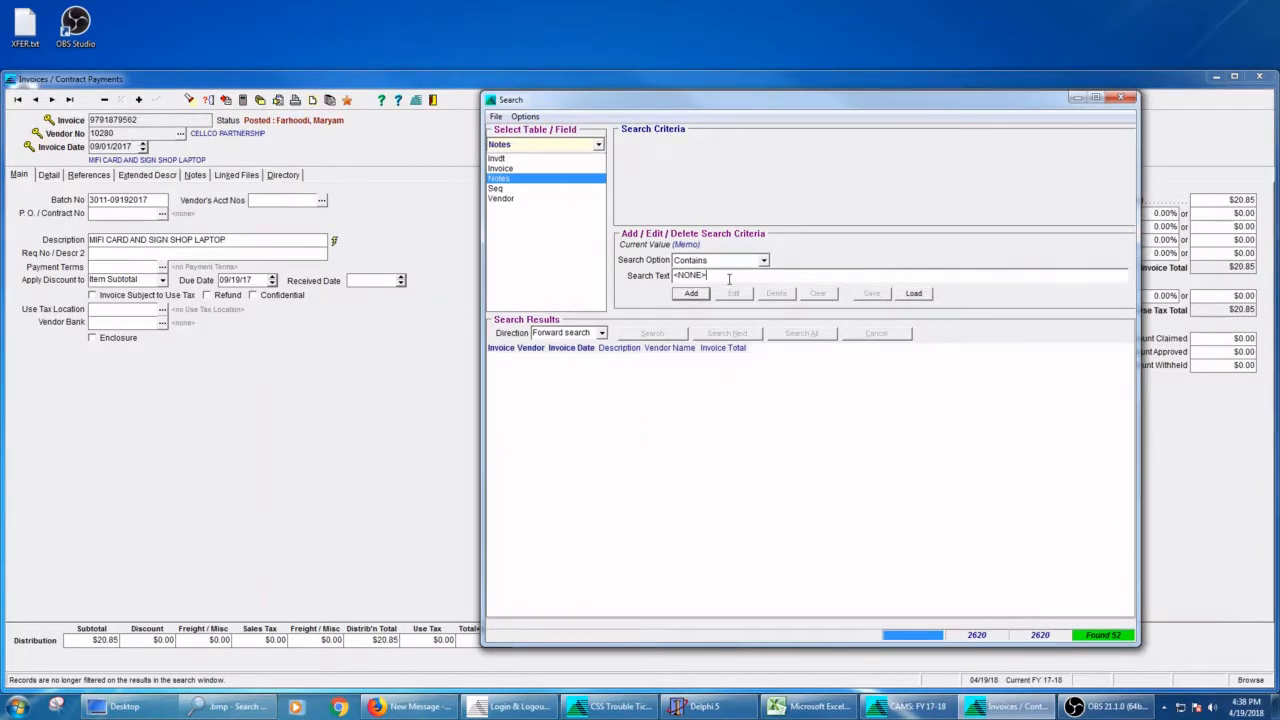
Step: Search all invoices whose Notes field in the Notes table contains "vehicle"
double_click(729, 279)
type("vehicle")
left_click(690, 293)
left_click(809, 333)
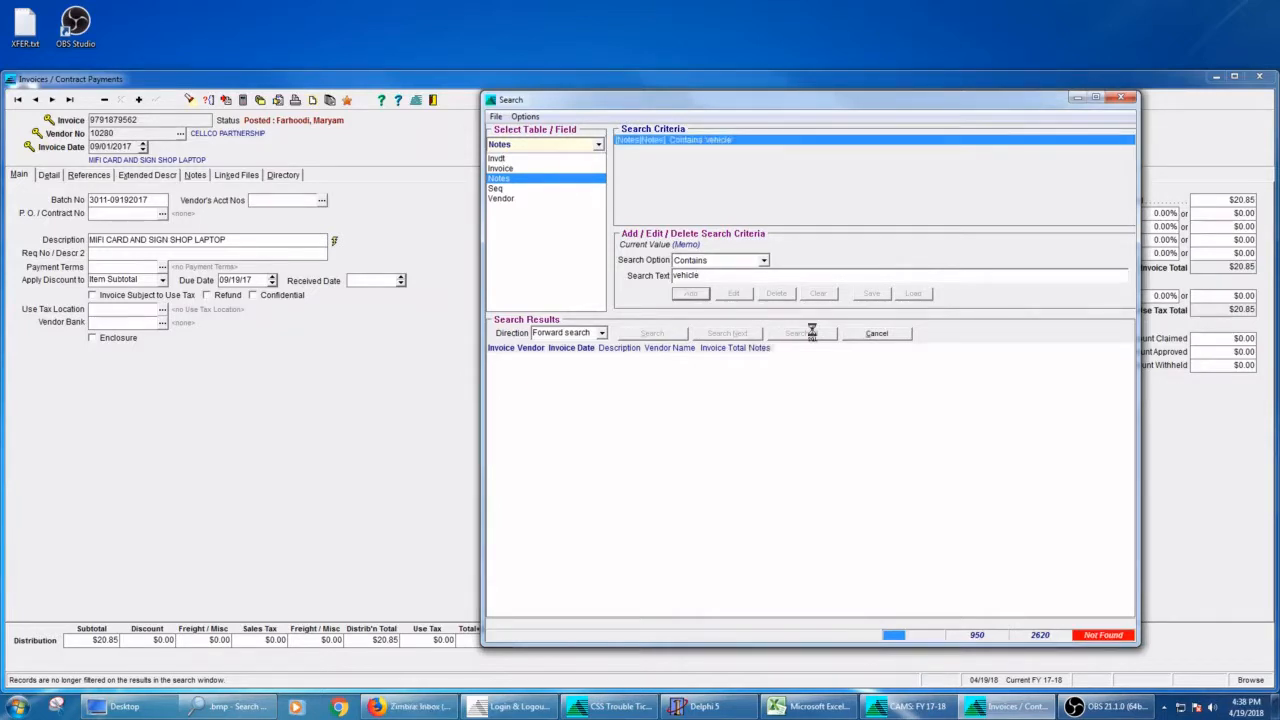